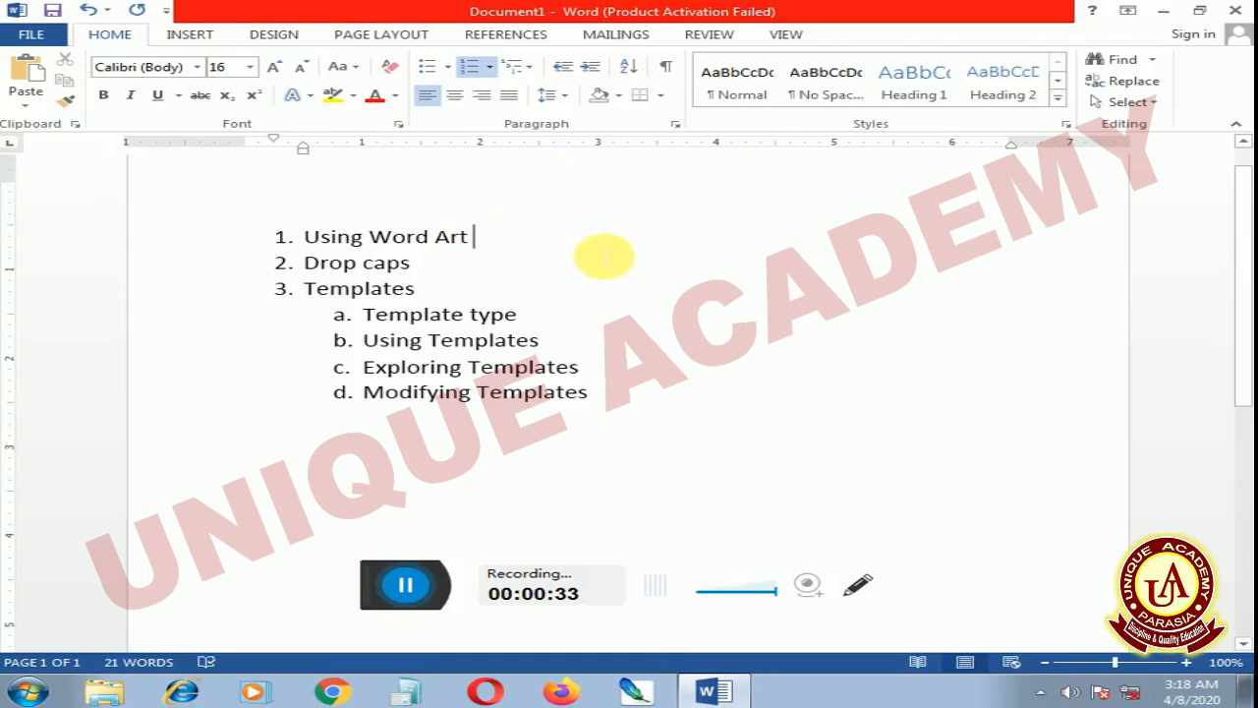
Start a plain, unnumbered line below the "Modifying Templates" list item
scroll(584, 245, down, 3)
click(611, 285)
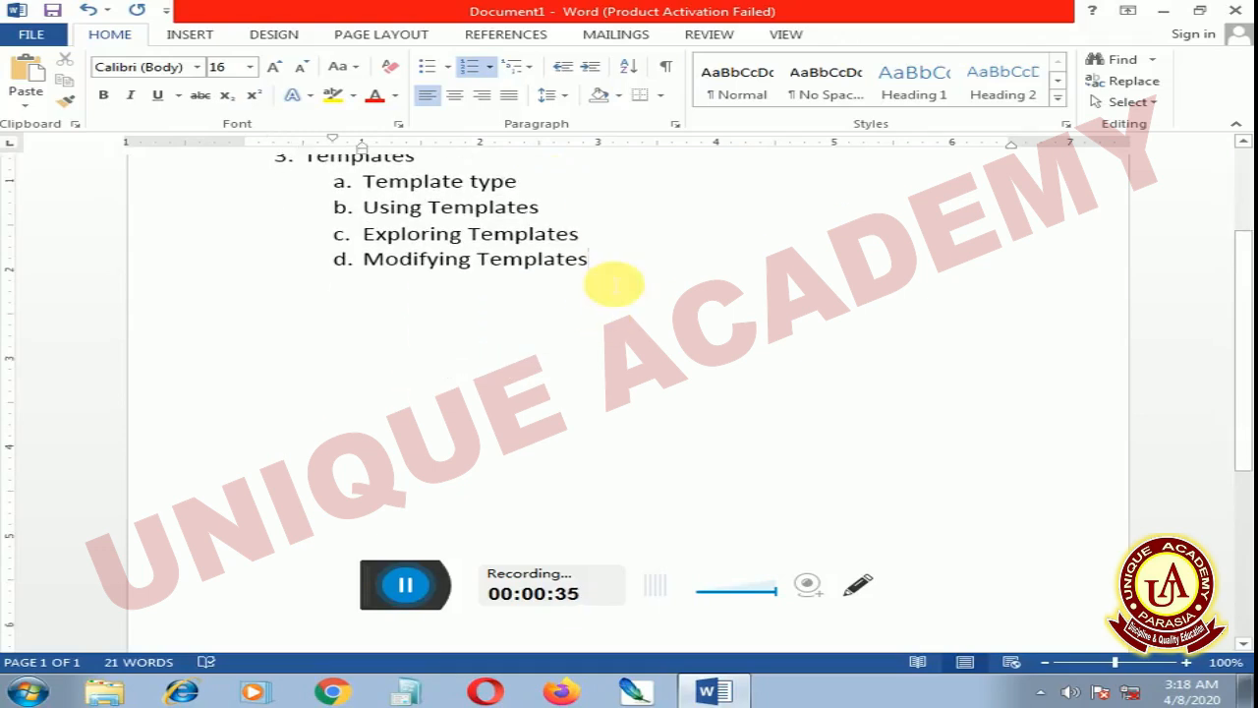
key(Return)
key(BackSpace)
key(BackSpace)
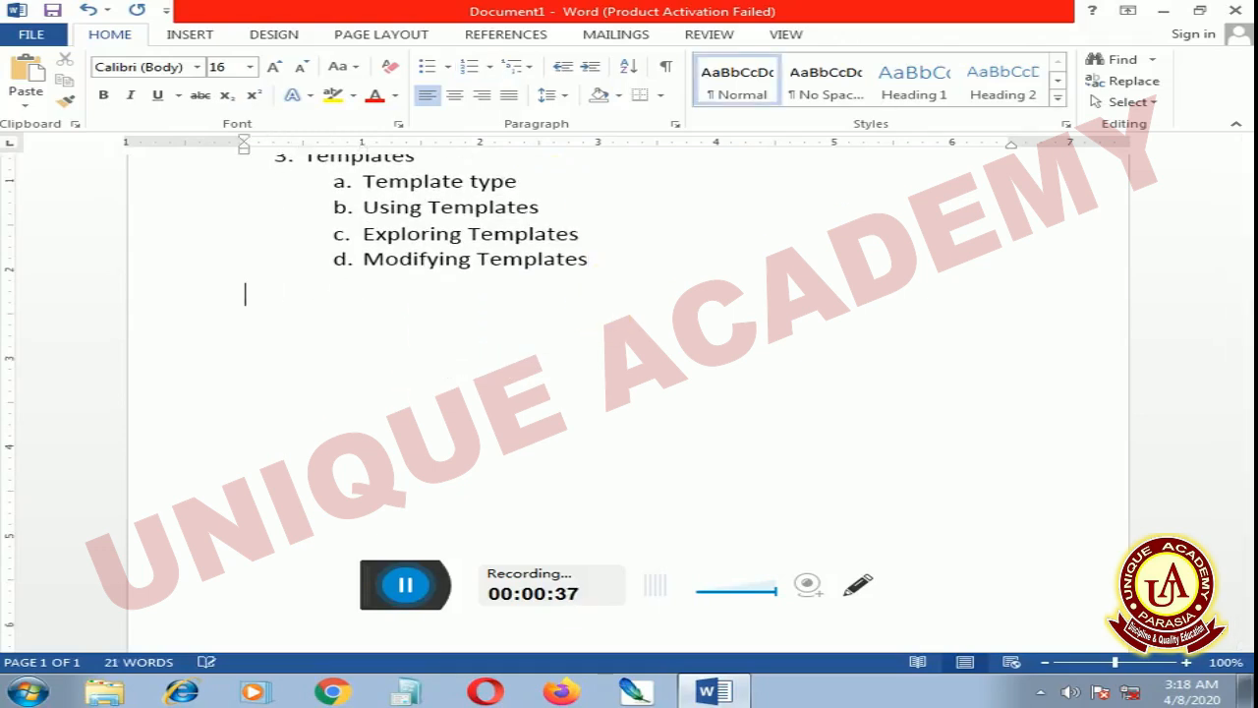
Insert a black WordArt object below the list with the text "sunny"
click(183, 36)
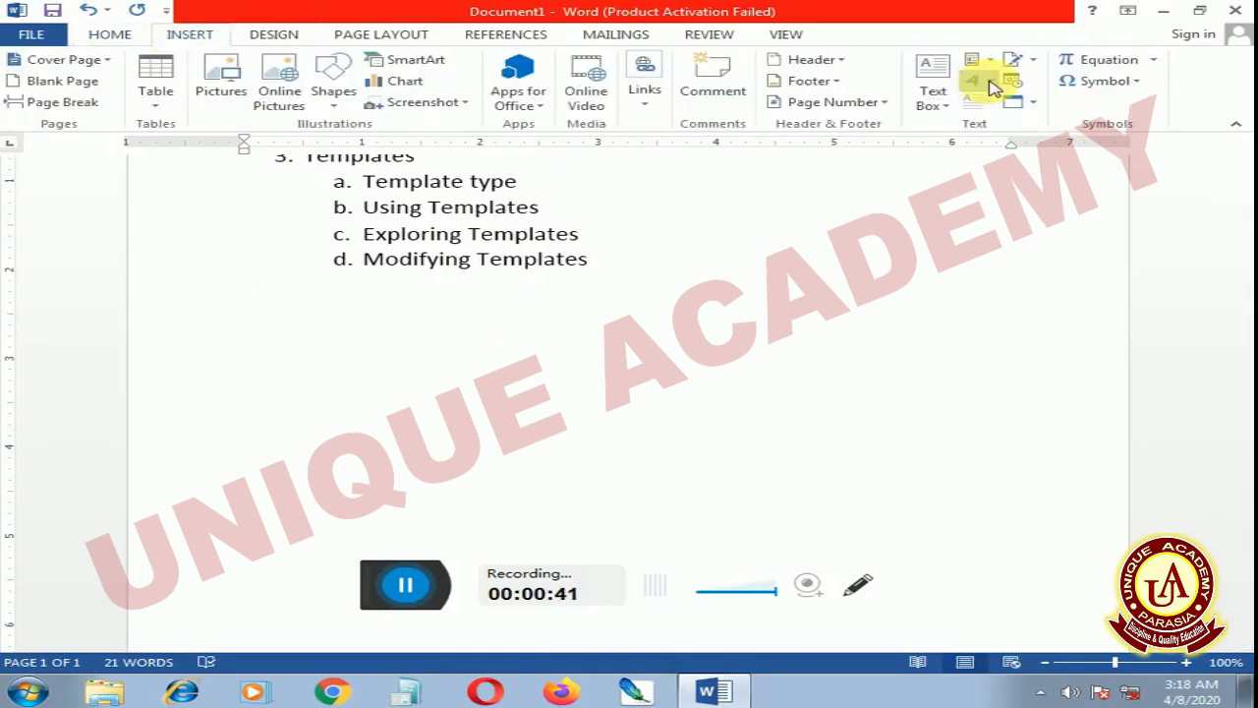
click(939, 118)
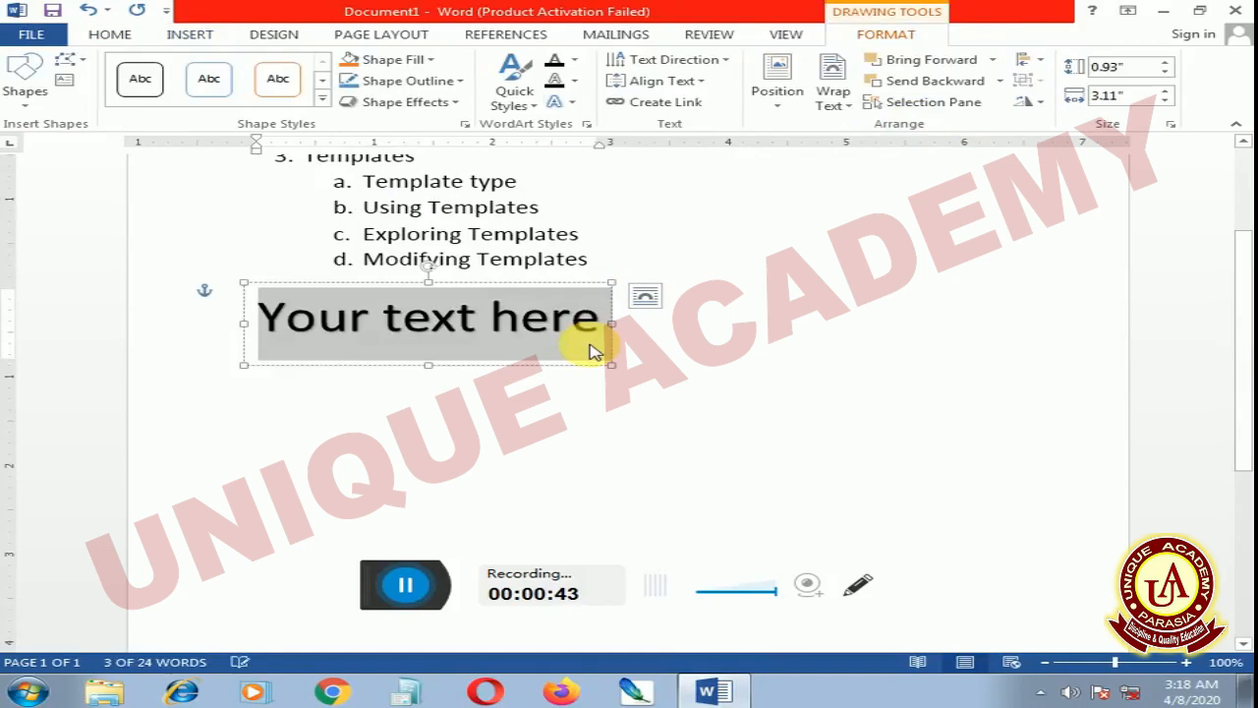
text(sunn)
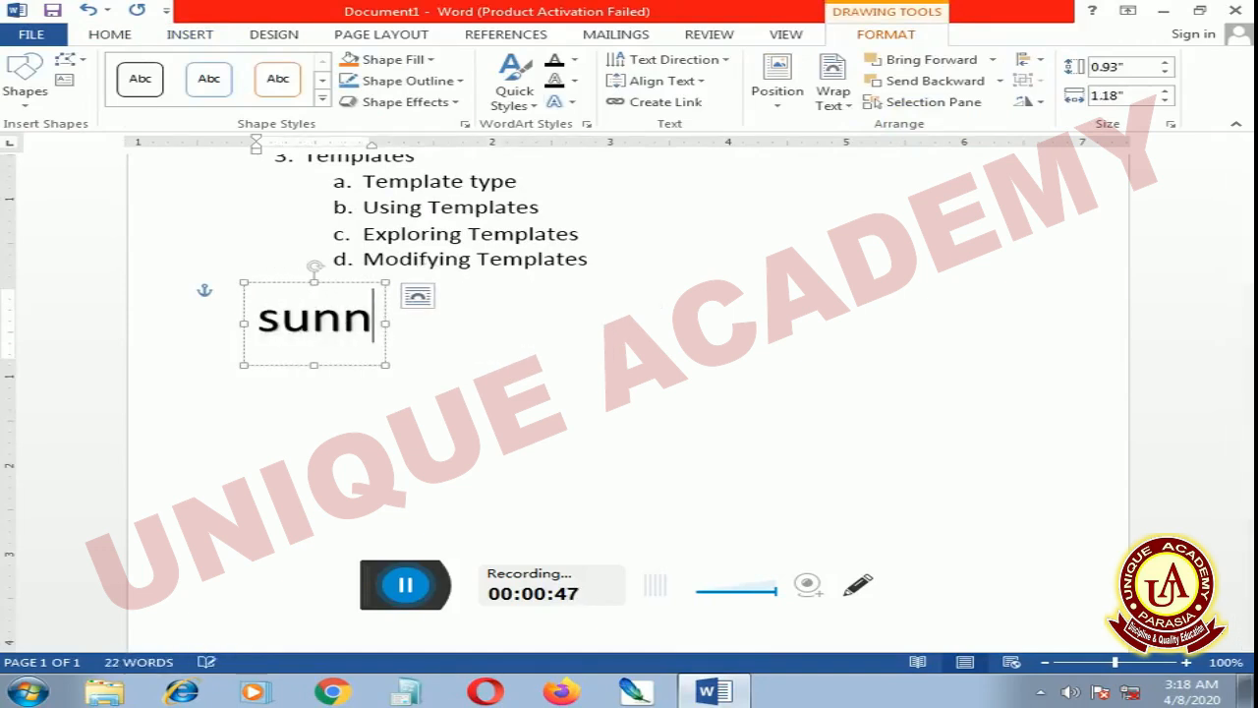
text(y)
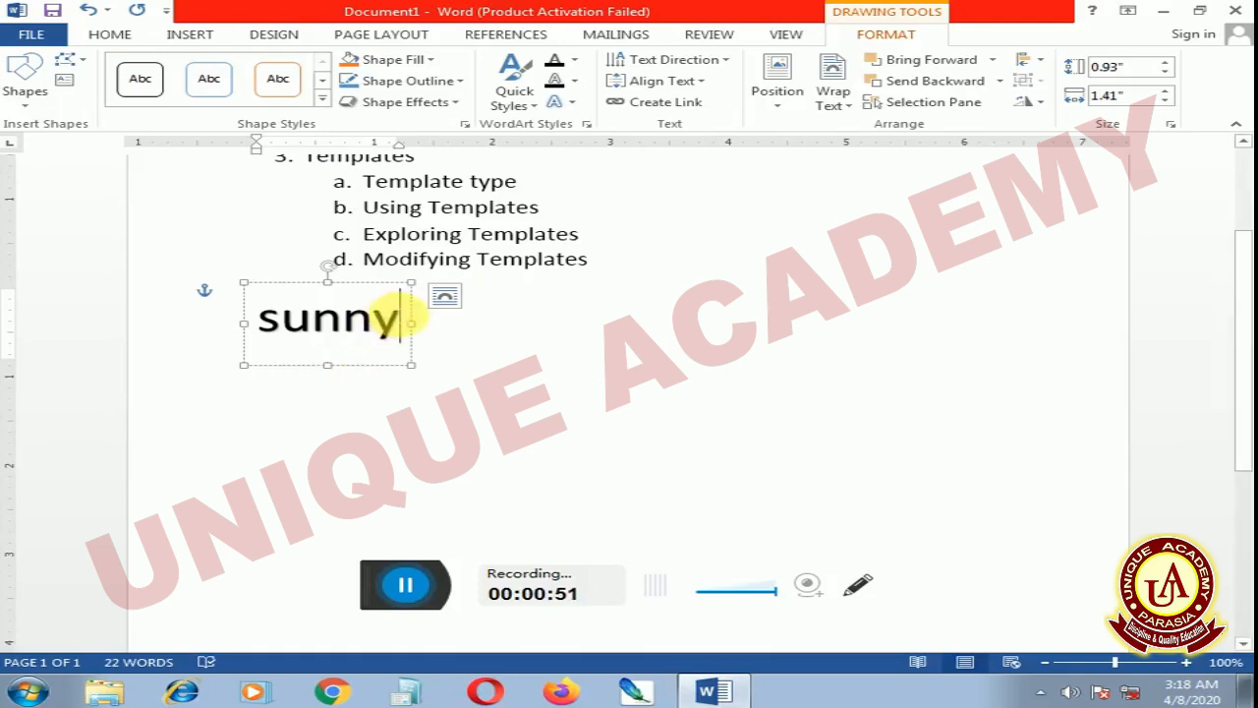
Give the "sunny" WordArt square text wrapping and move it next to the last list item
drag(403, 323, 257, 320)
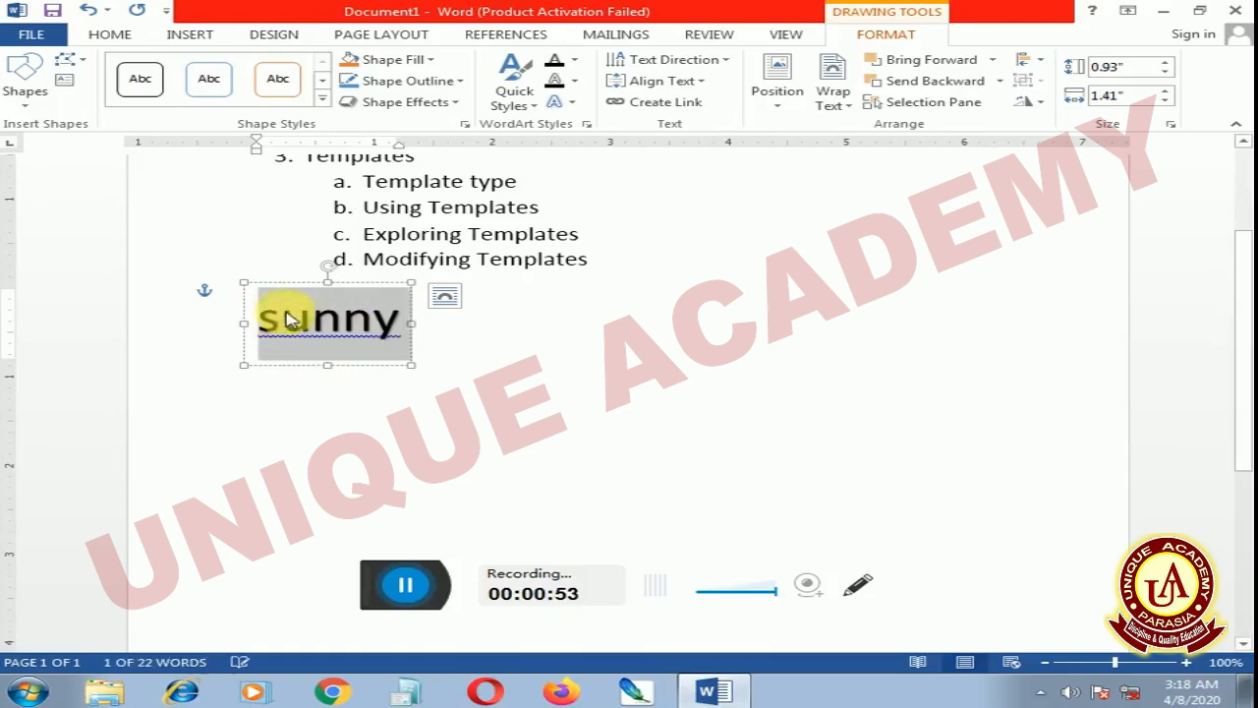
click(565, 383)
click(378, 322)
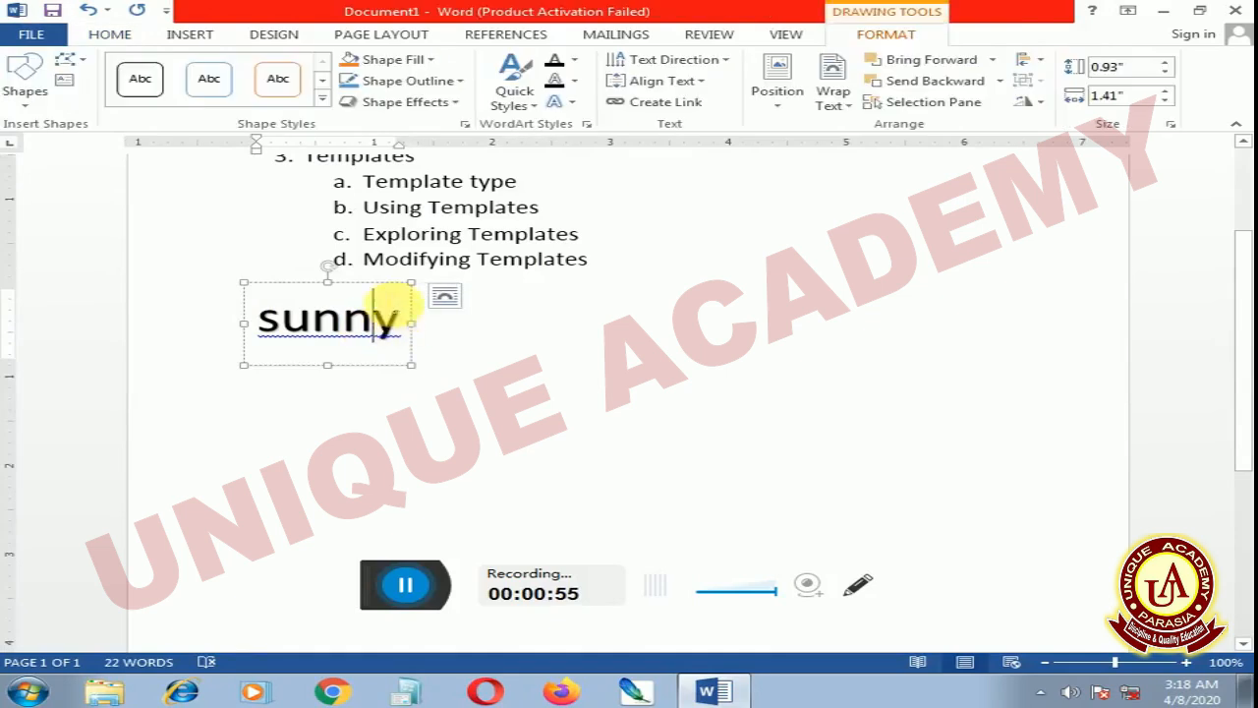
click(443, 296)
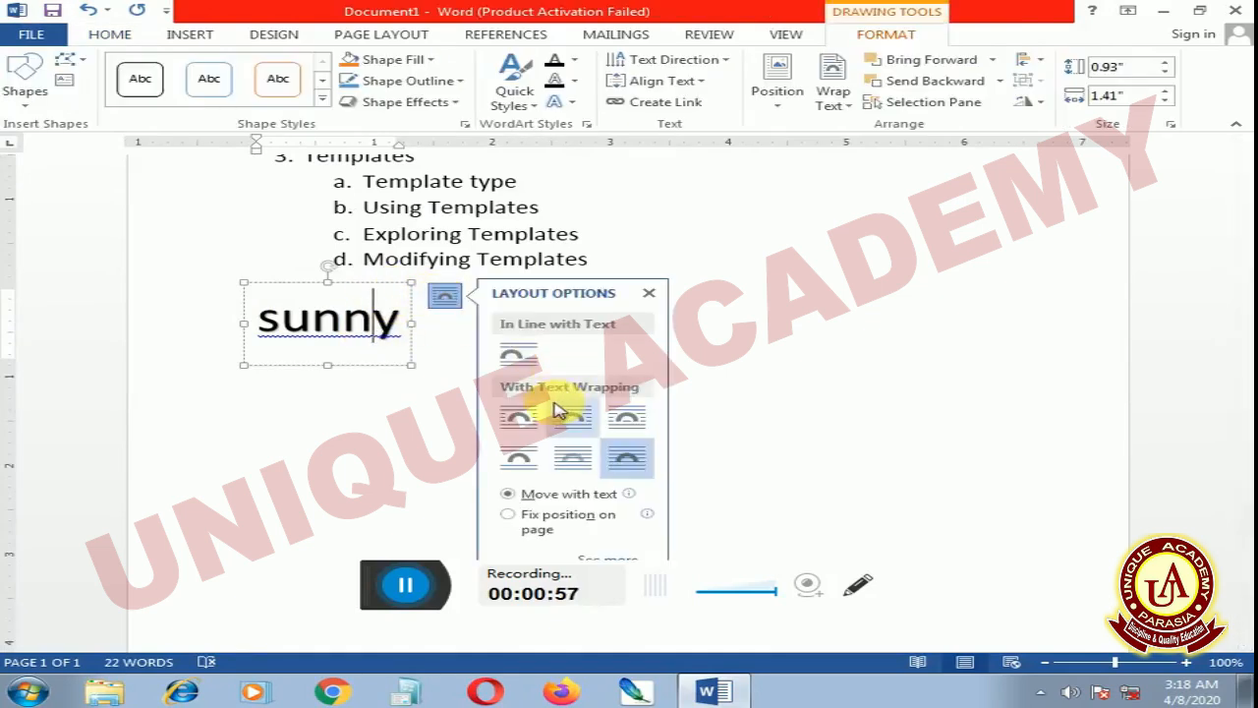
click(538, 414)
drag(360, 288, 736, 442)
Widen the WordArt frame to about 4.11" and enlarge its text to 72 pt
drag(611, 476, 292, 477)
drag(632, 471, 423, 475)
click(119, 38)
click(272, 68)
click(273, 68)
click(274, 69)
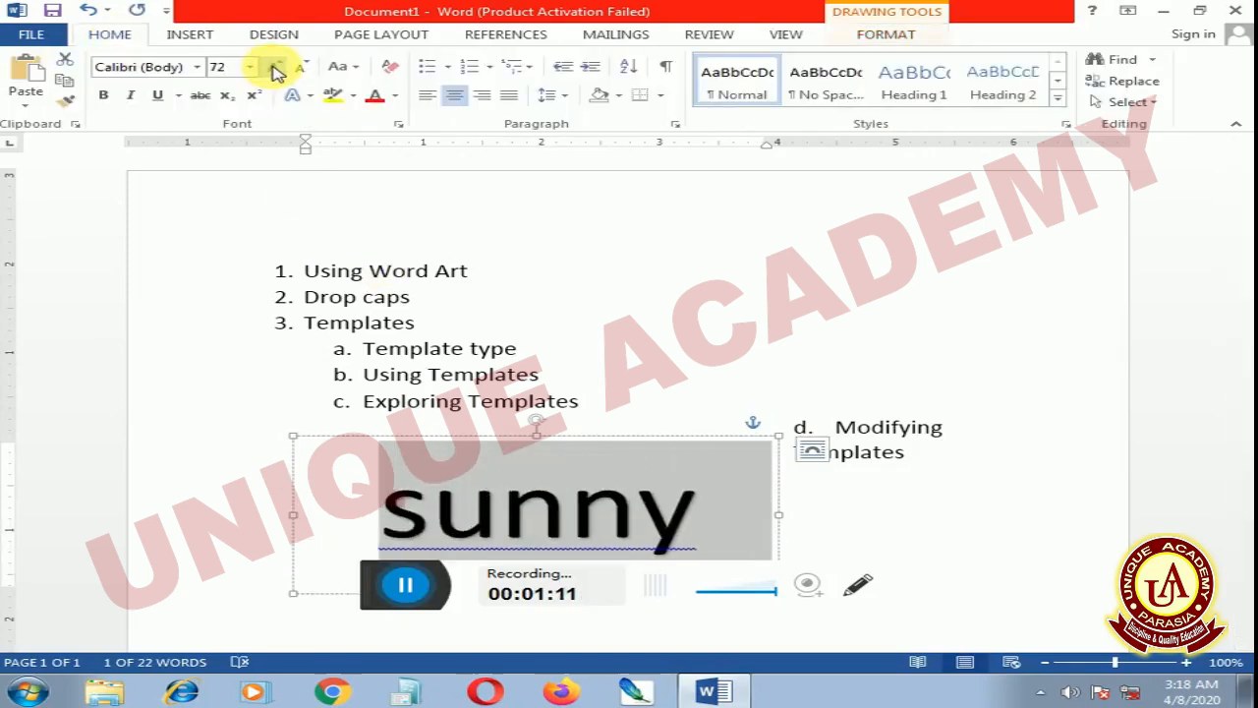
Preview the preset shape styles on the WordArt without applying one
scroll(684, 126, down, 2)
scroll(726, 236, down, 1)
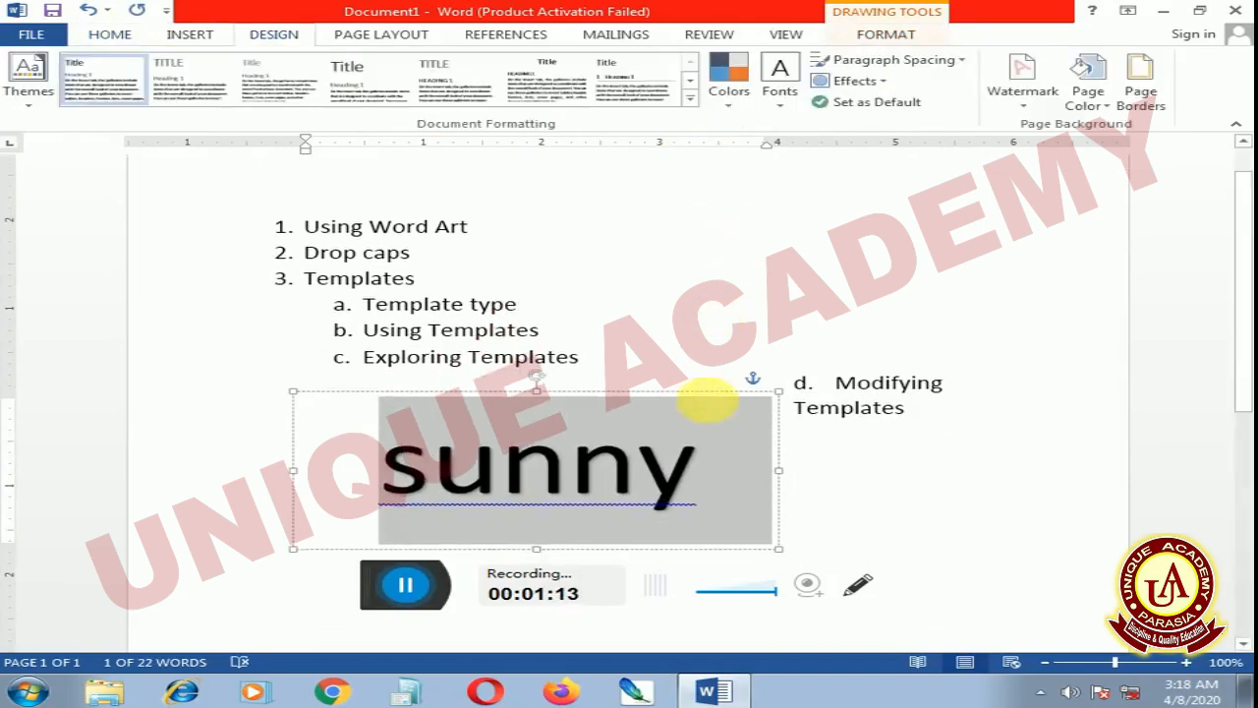
scroll(727, 388, down, 1)
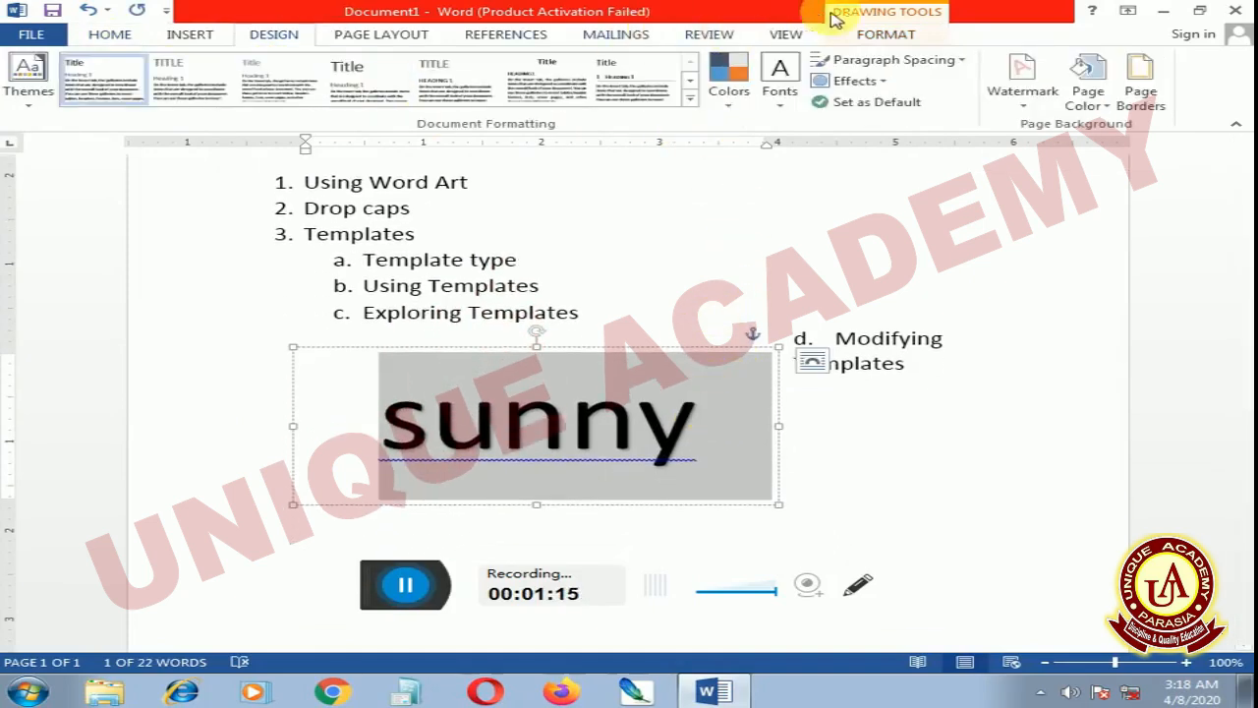
click(889, 37)
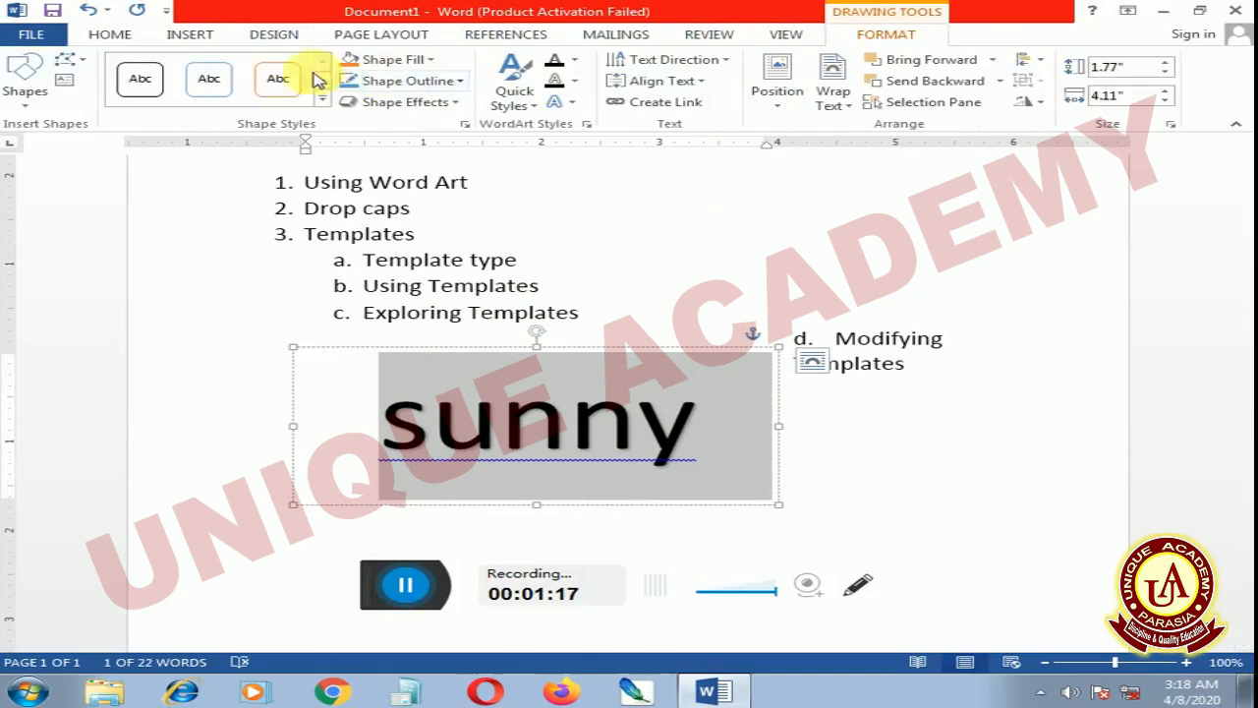
click(324, 99)
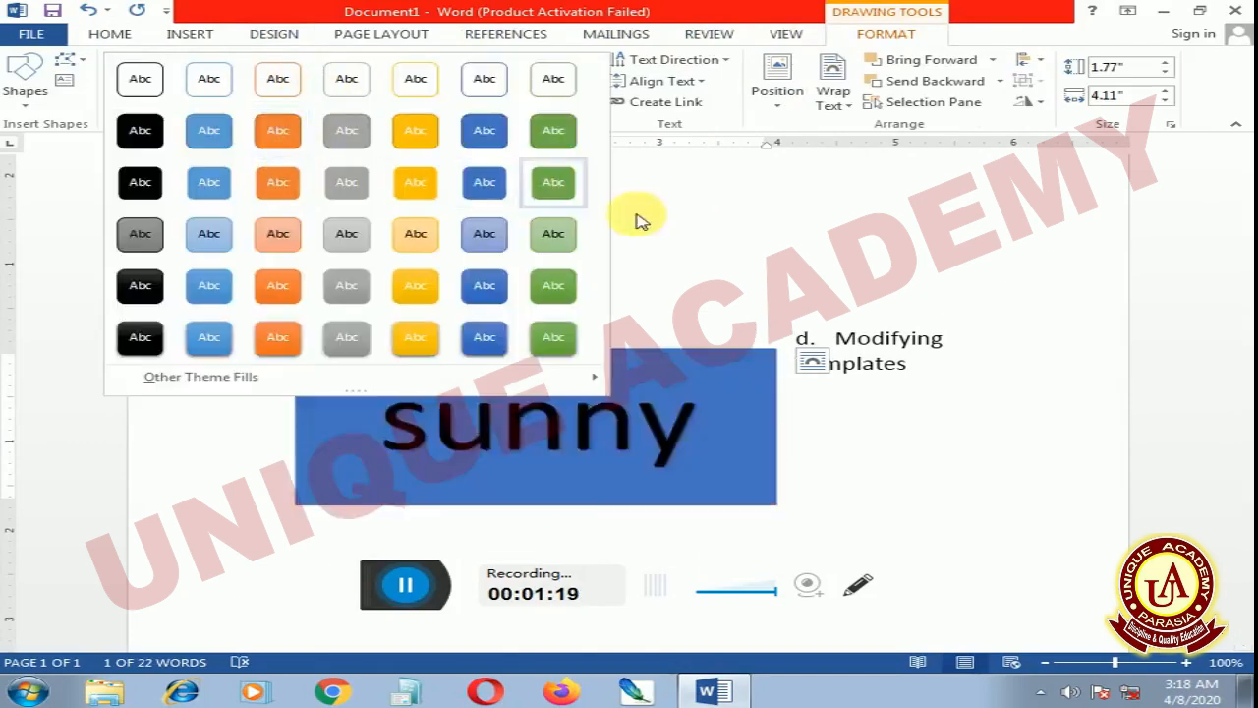
click(670, 222)
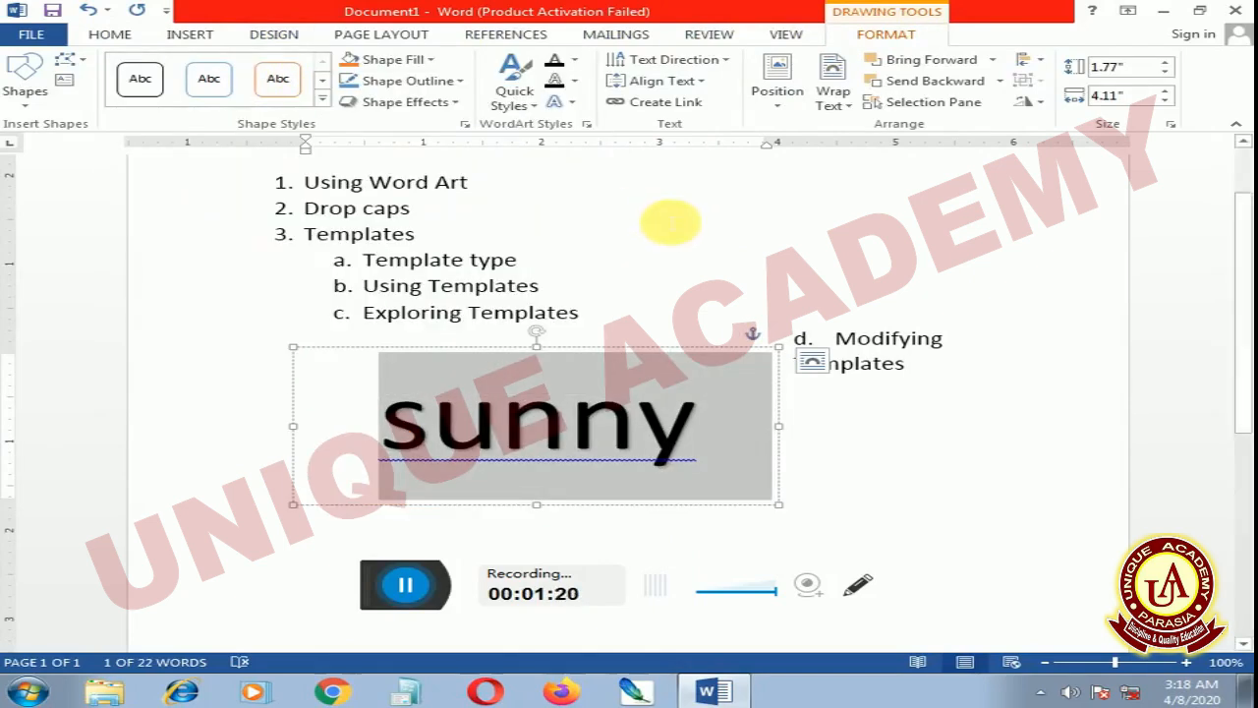
Fill the WordArt text with yellow and bend it upward with an arch transform effect
click(578, 61)
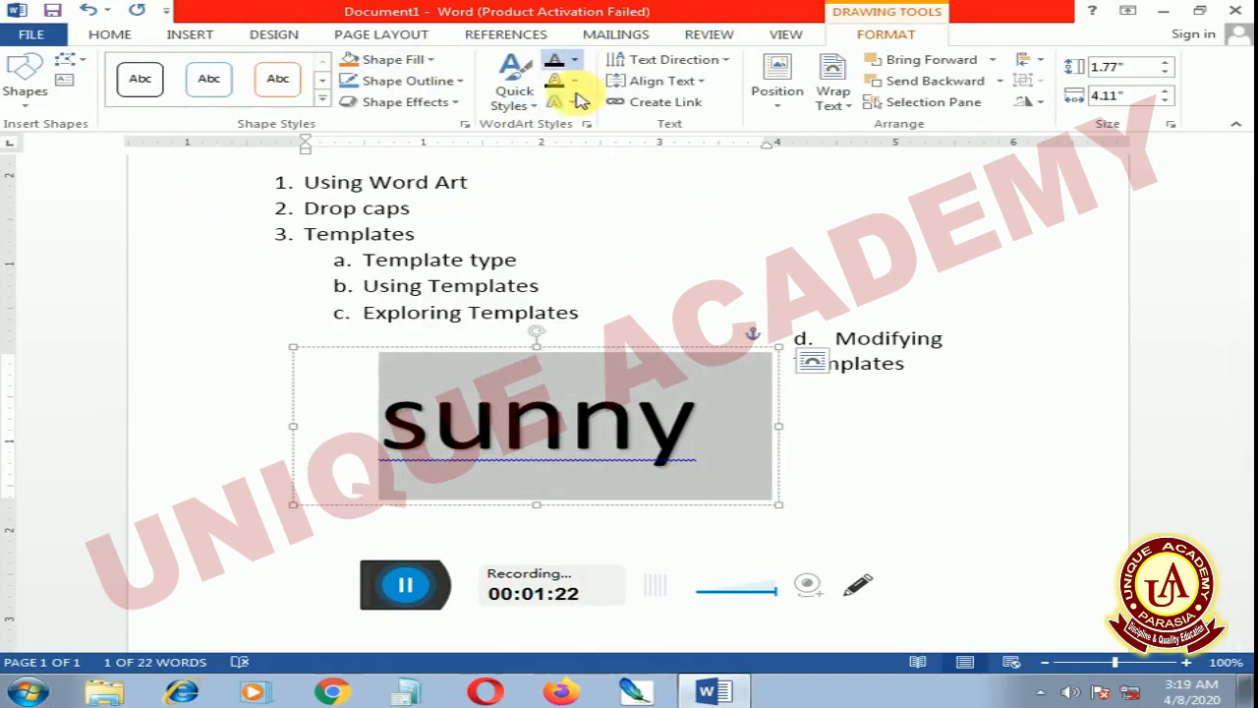
click(619, 234)
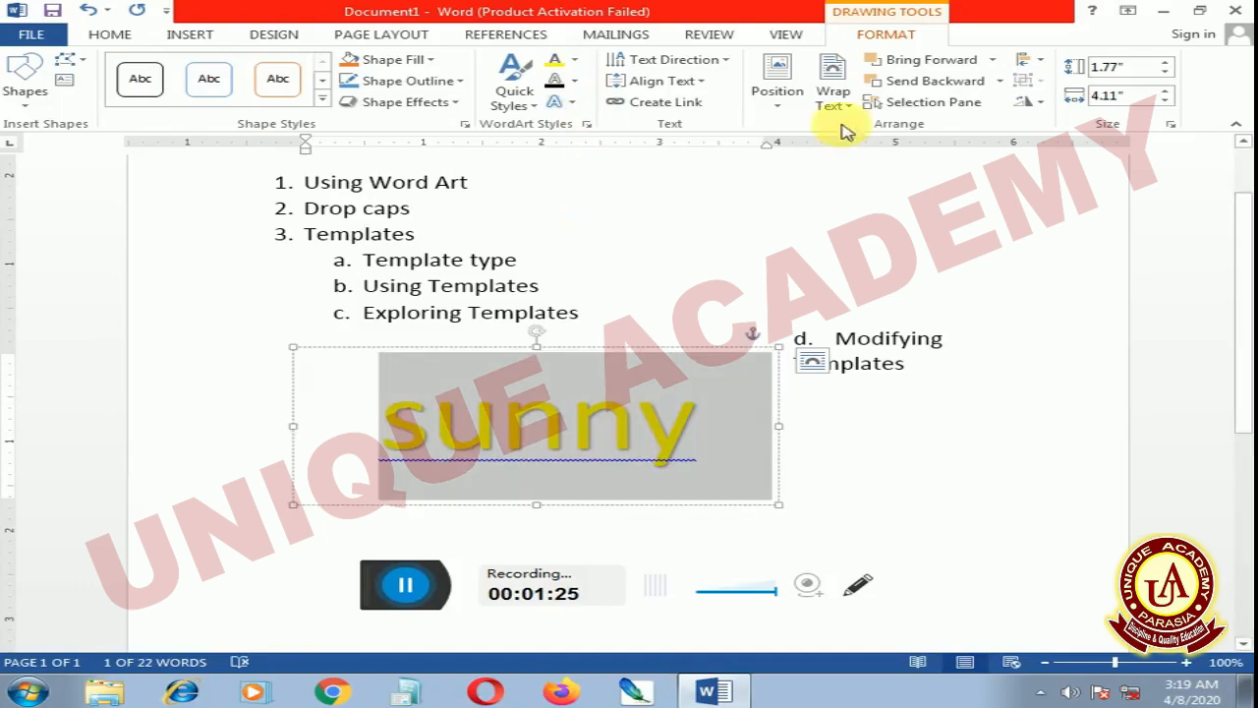
click(578, 105)
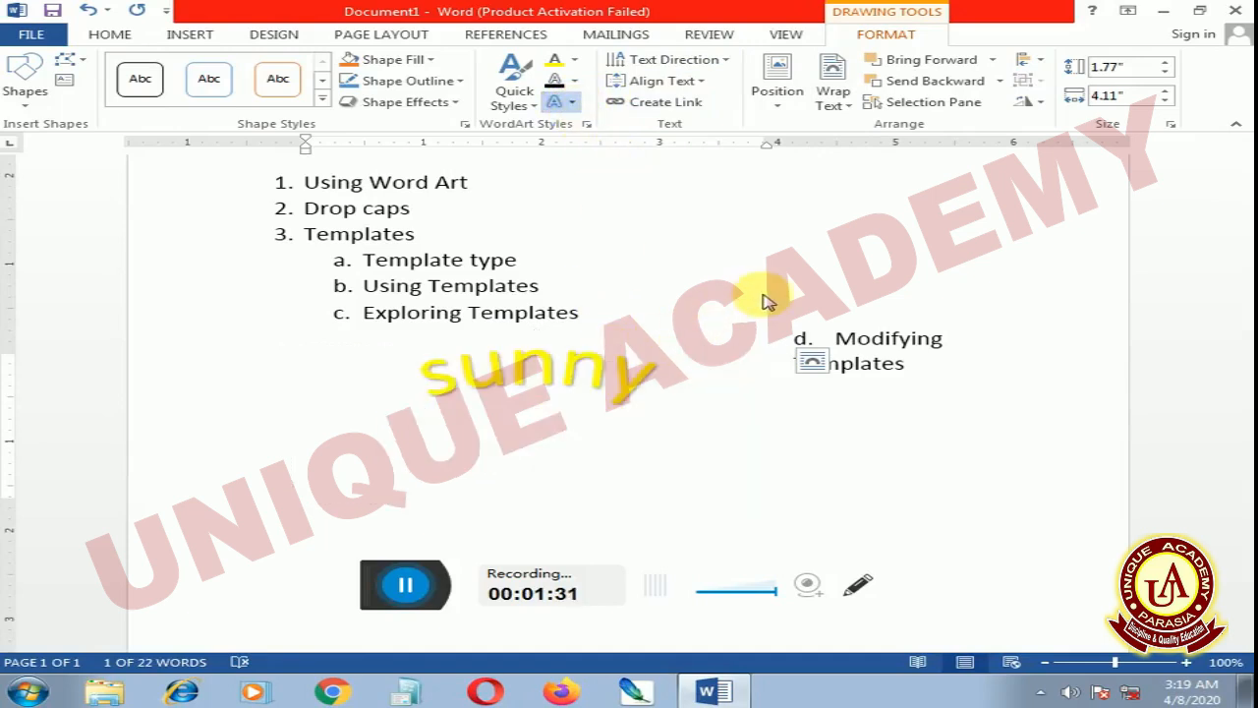
click(785, 311)
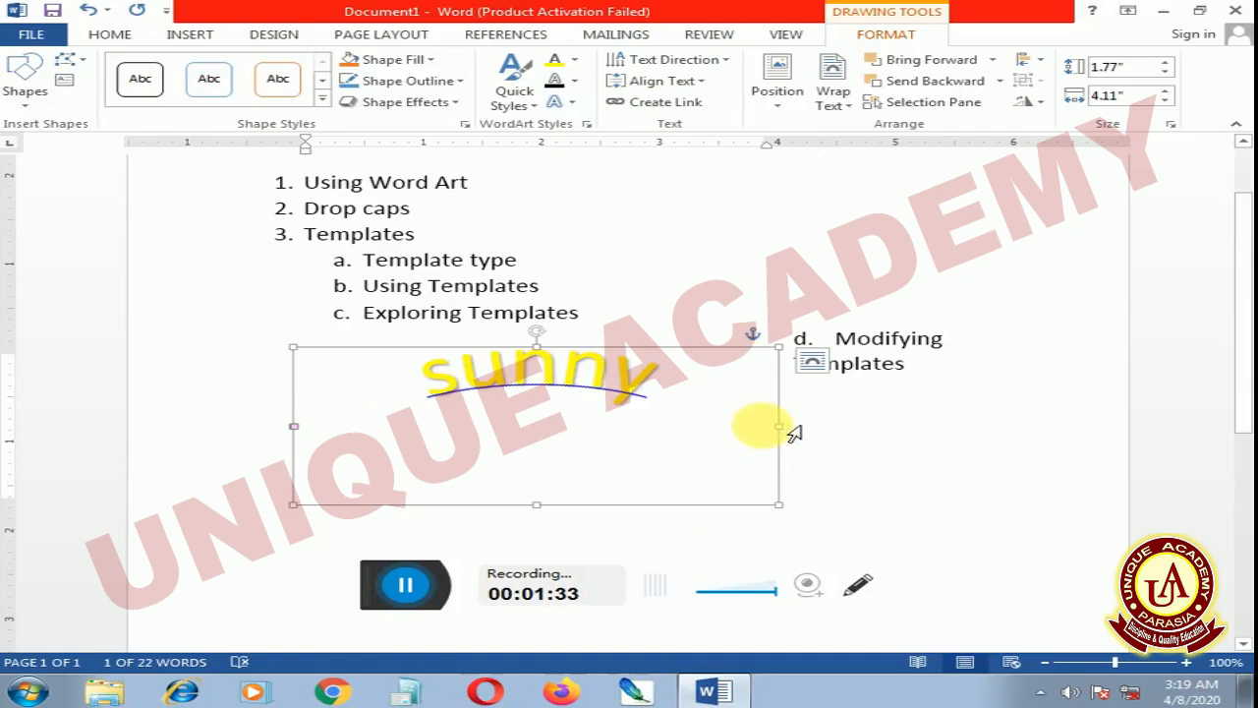
Select the arched WordArt text, increase its font size further, and deselect the object
click(696, 386)
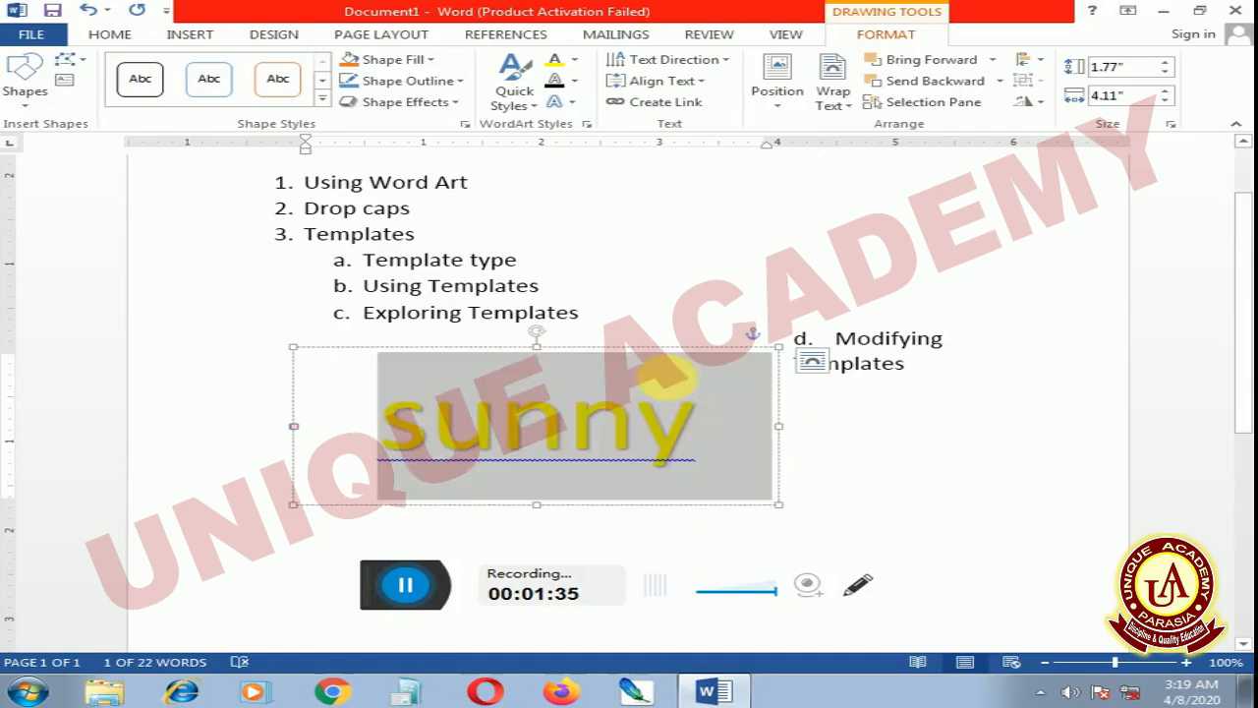
click(637, 418)
drag(696, 422, 525, 364)
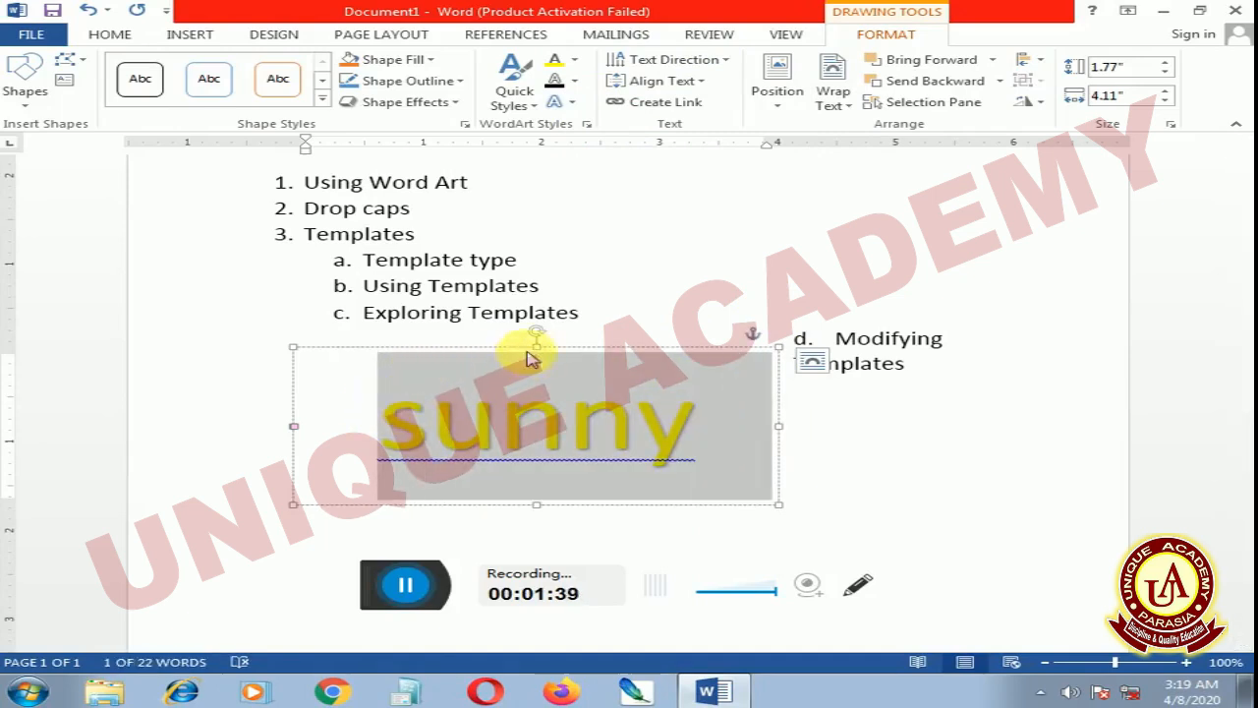
click(550, 358)
click(552, 357)
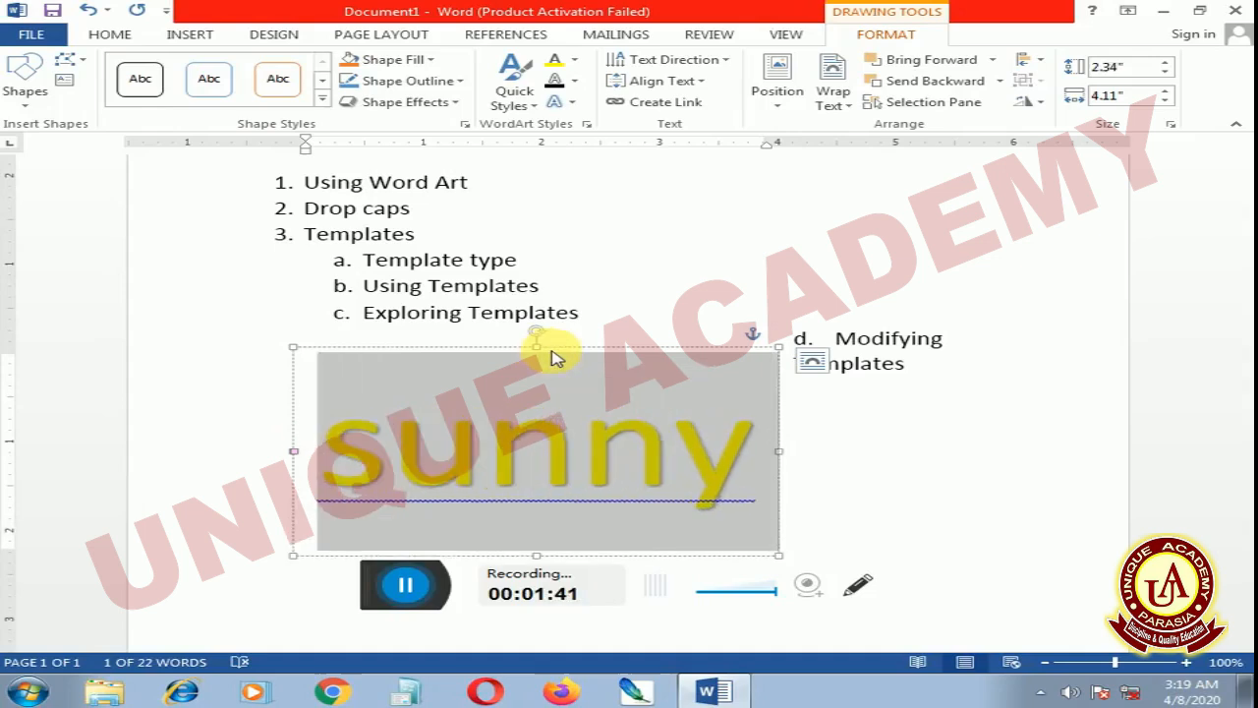
click(781, 270)
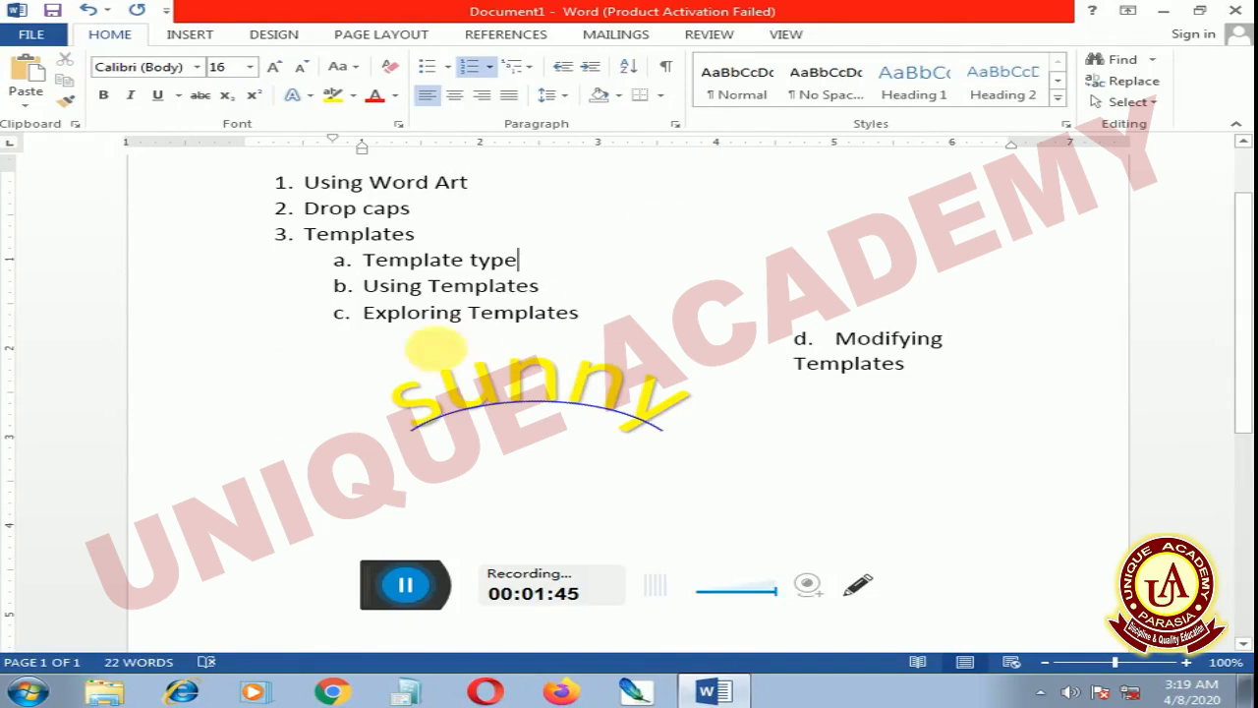
Move the "sunny" WordArt below the list and delete it from the document
click(556, 372)
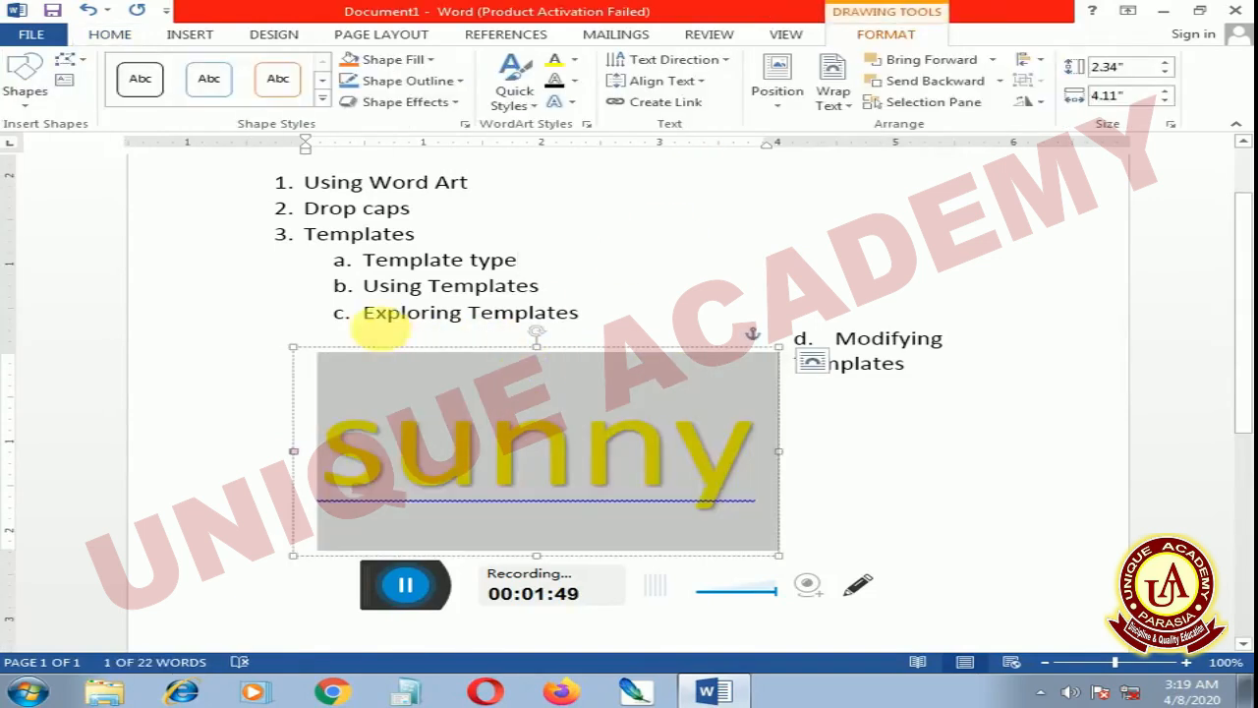
drag(435, 356, 454, 470)
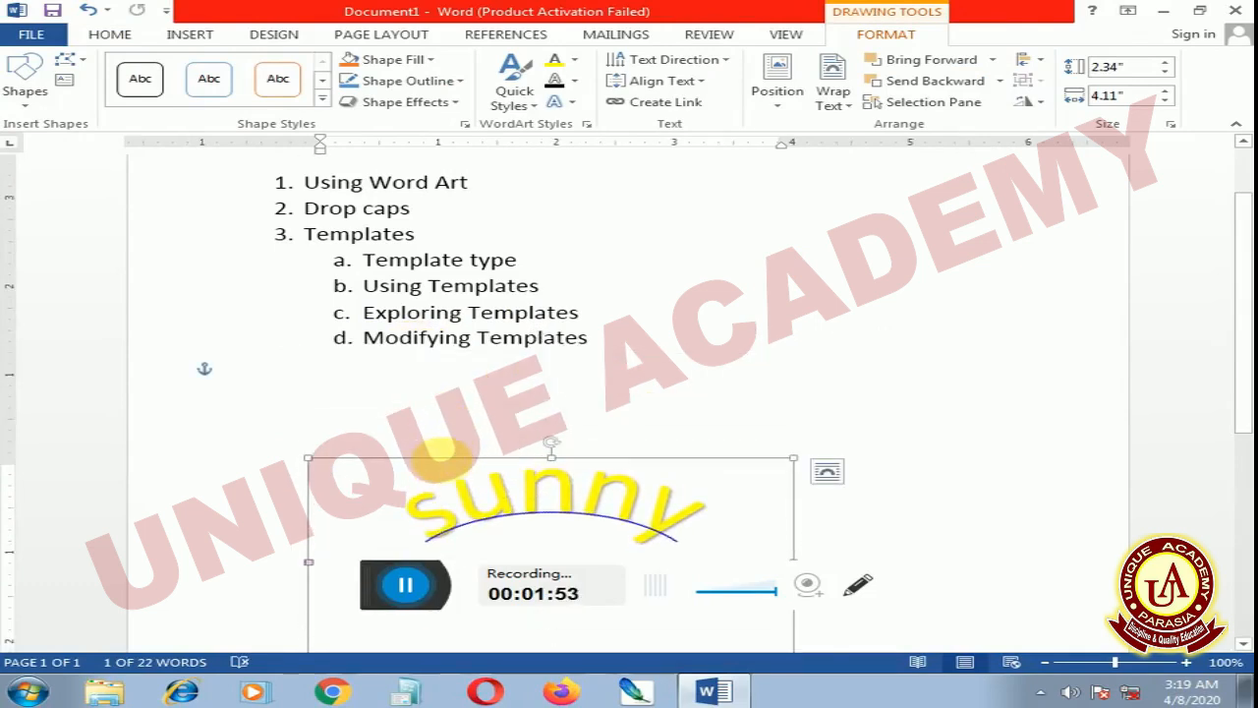
key(Delete)
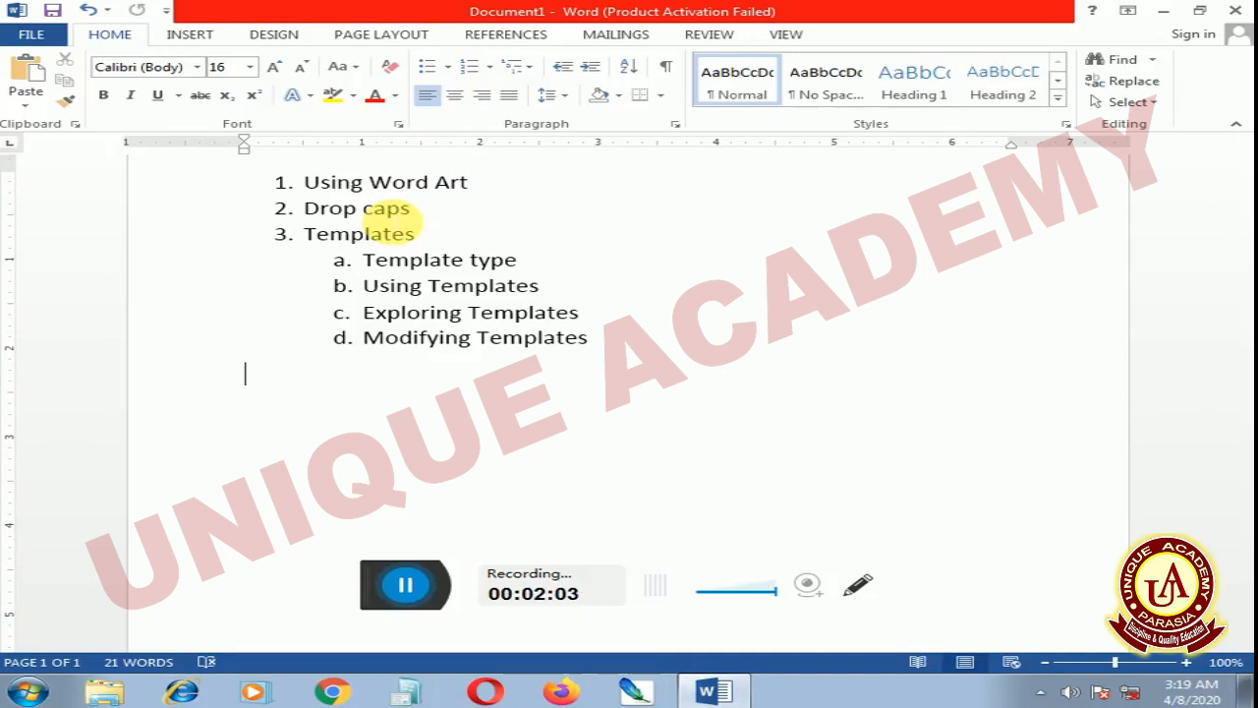
Generate sample paragraphs below the list with =rand(), dismissing the Sticky Keys dialog
text(=)
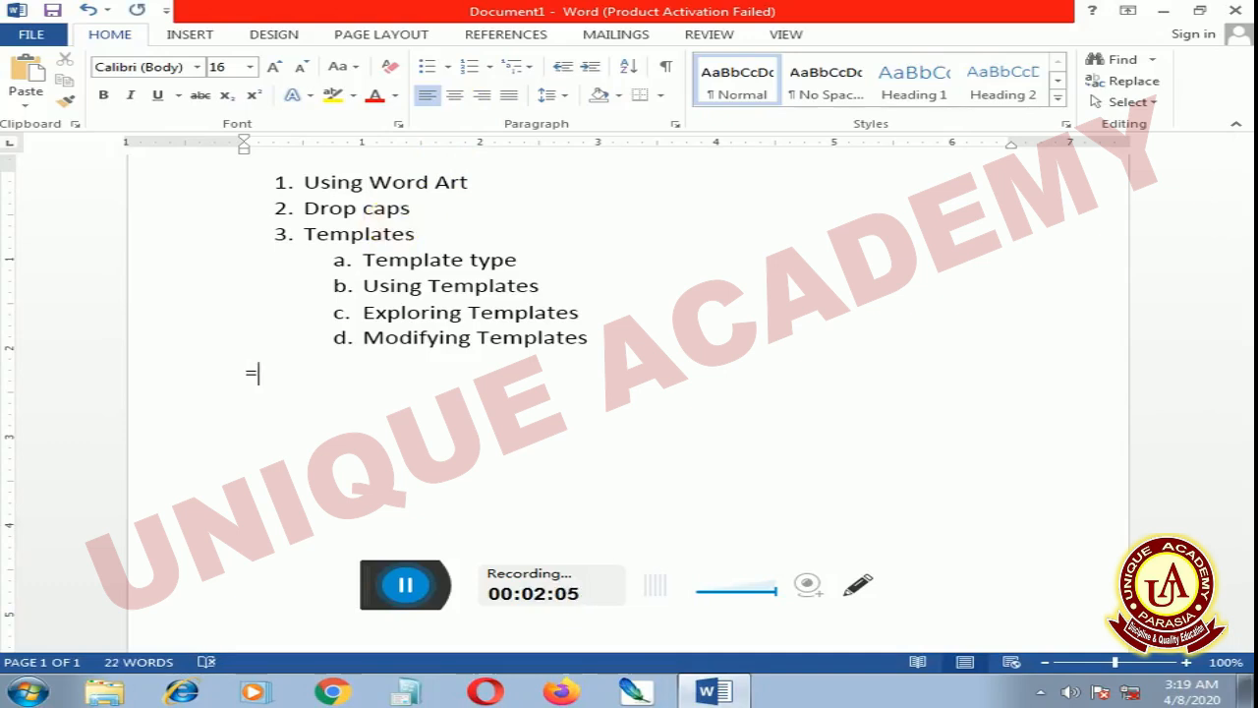
text(rand)
key(shift)
key(shift)
key(shift)
key(shift)
key(shift)
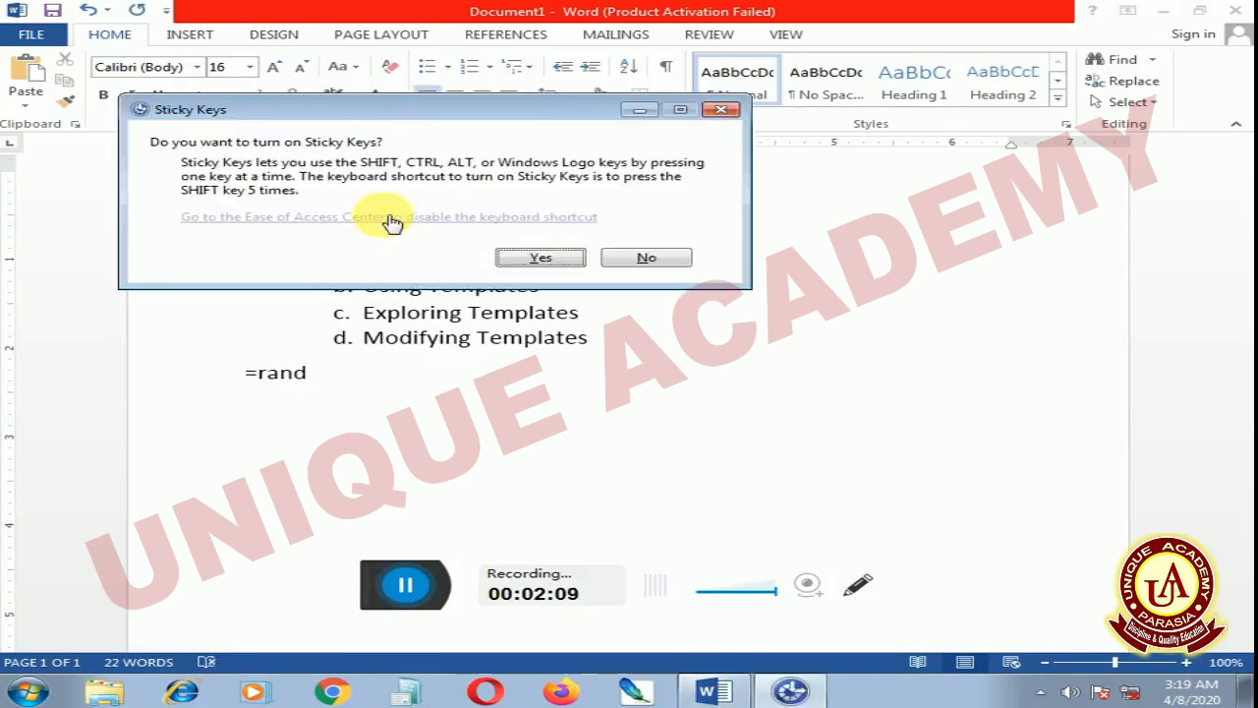
key(Escape)
text(())
key(Return)
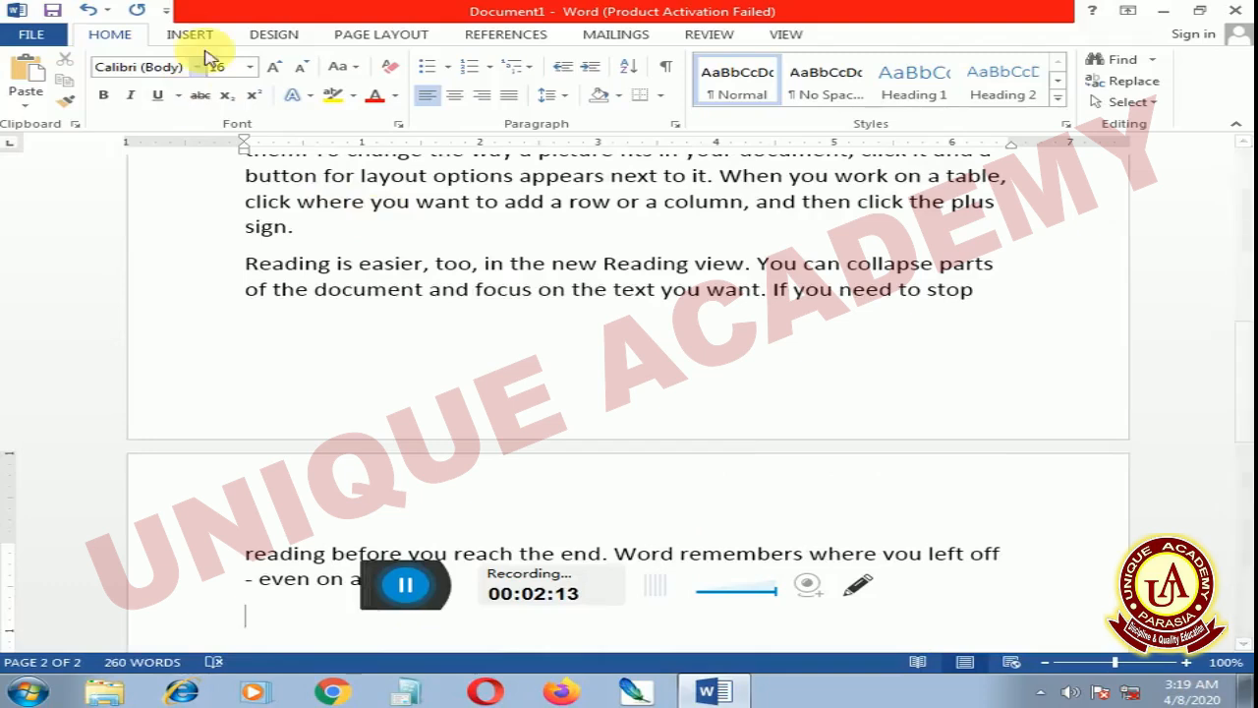
Apply a Dropped drop cap to the first sample paragraph, beginning with "Video provides"
scroll(285, 255, up, 6)
scroll(293, 267, up, 1)
click(259, 288)
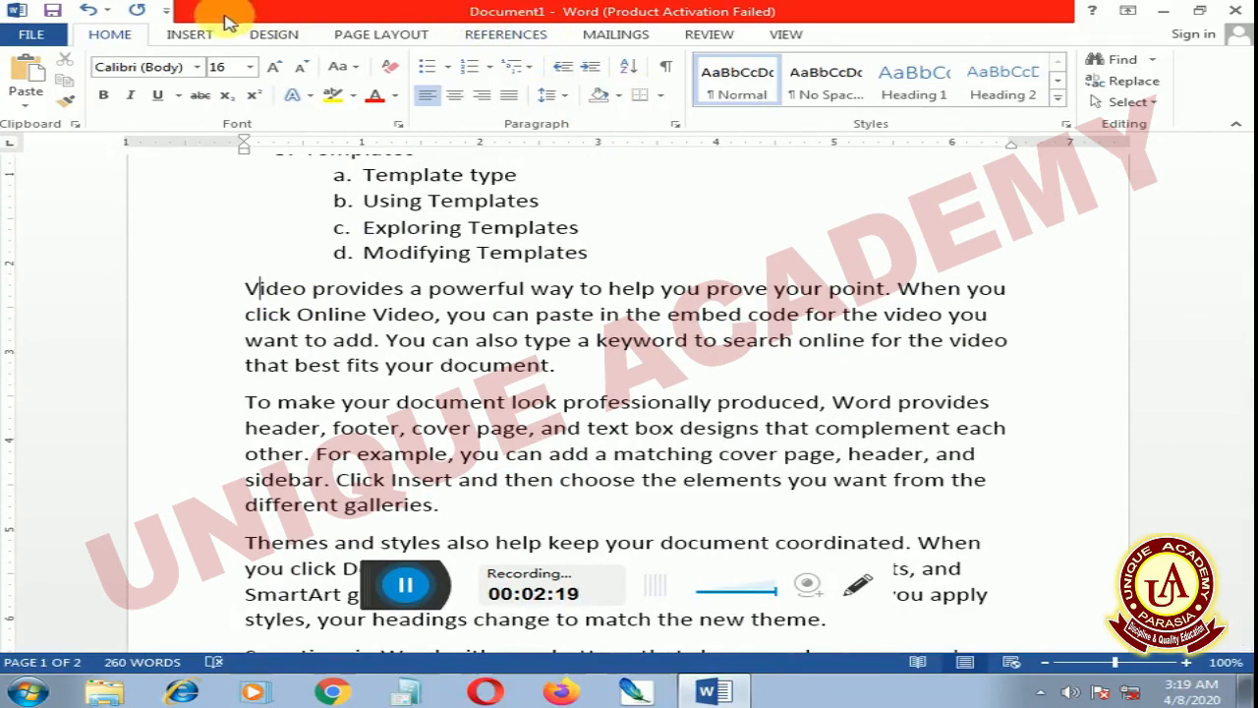
click(181, 35)
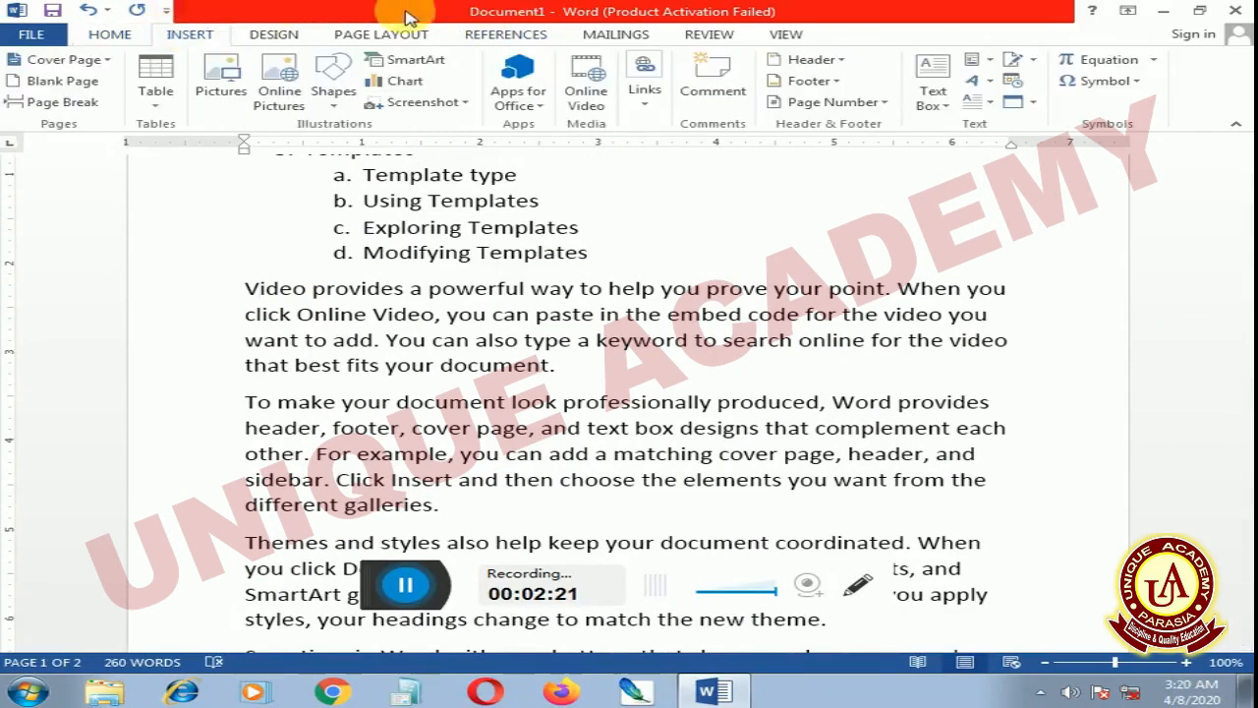
click(991, 105)
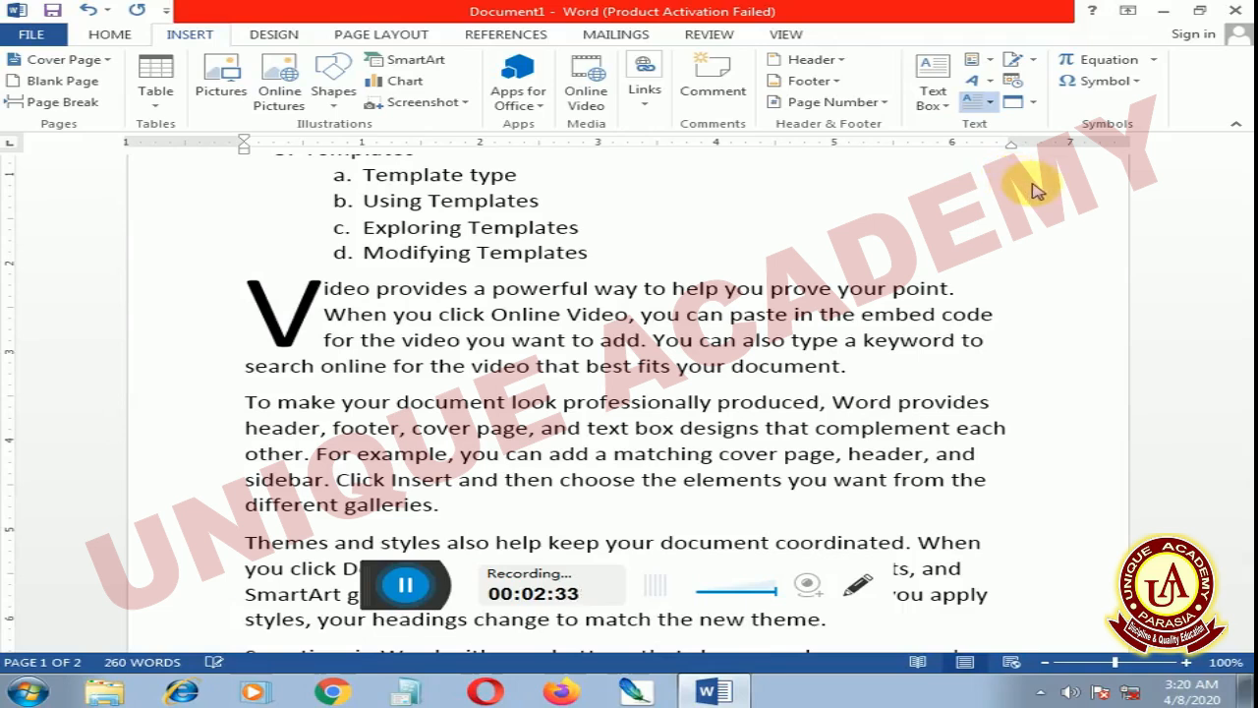
click(1037, 190)
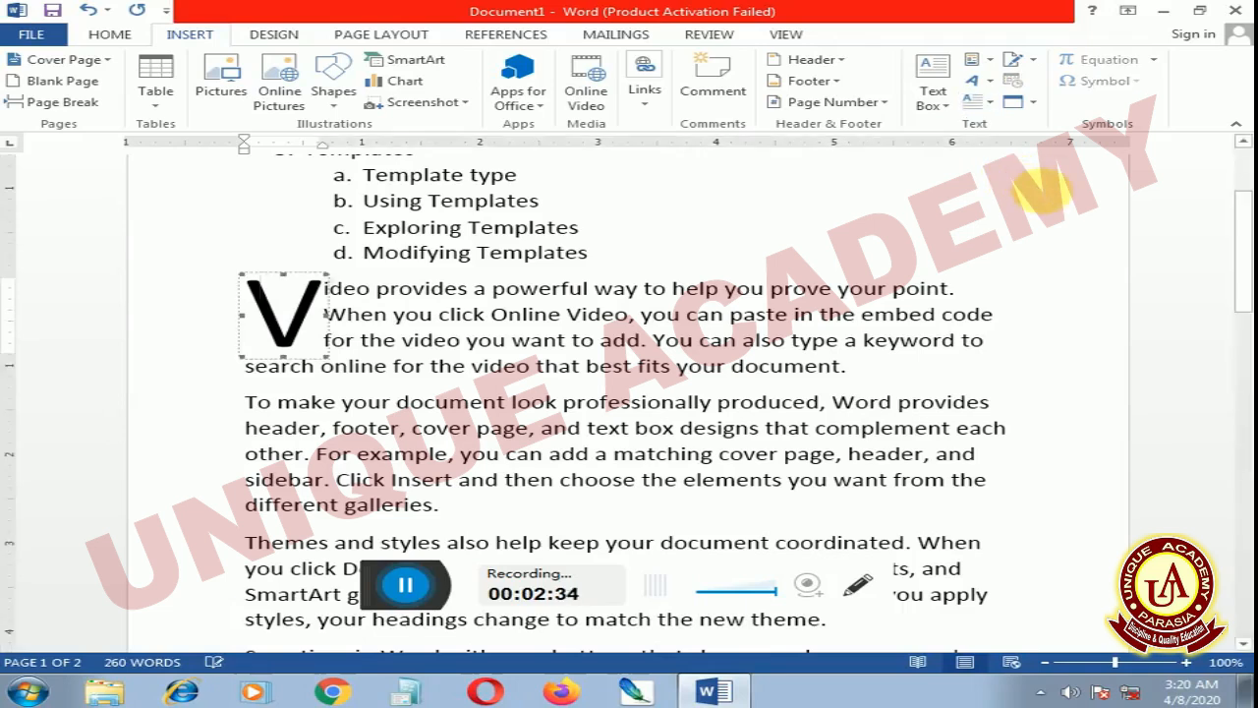
Try the In margin position for the drop cap "V" and return it to Dropped
click(986, 104)
click(993, 214)
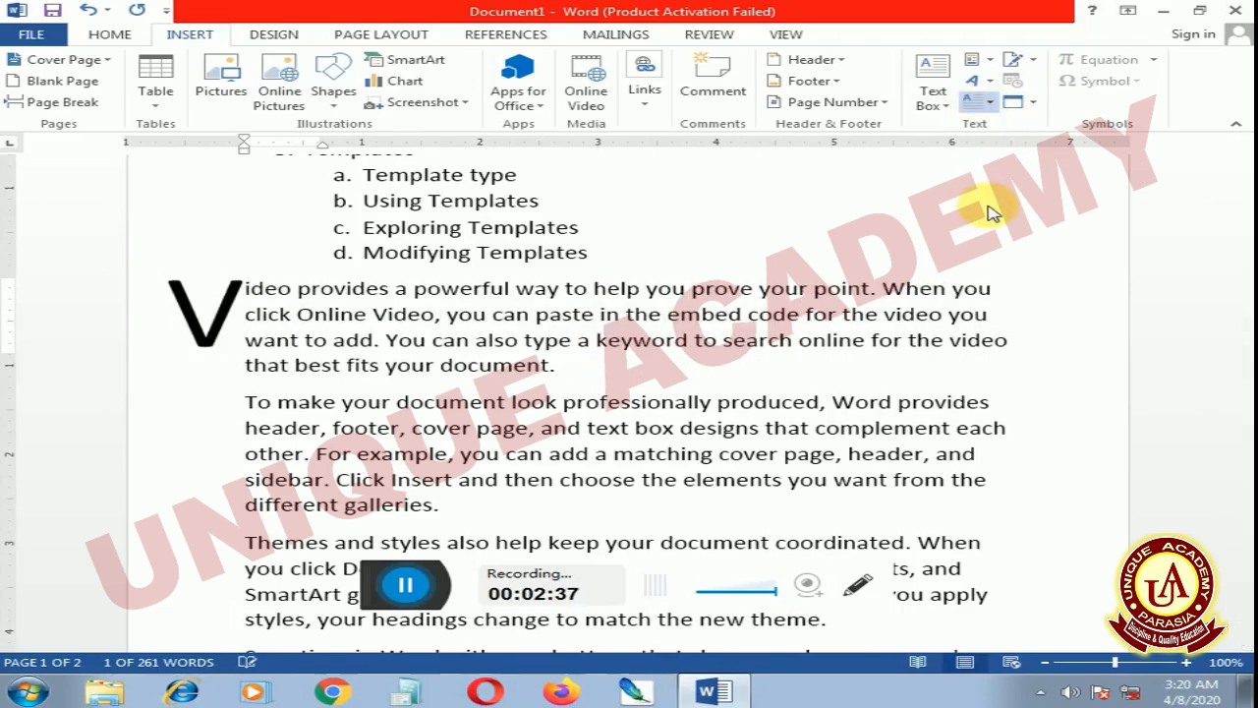
click(986, 102)
click(1017, 175)
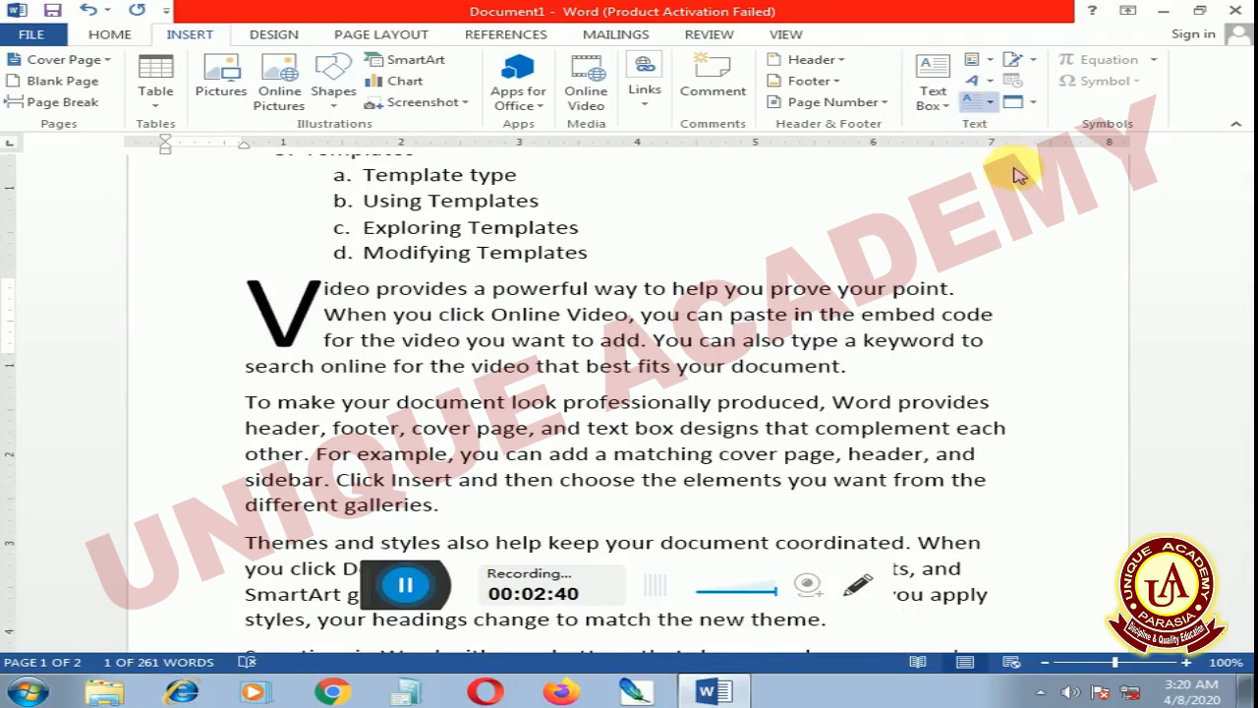
Increase the lines to drop for the Dropped "V" drop cap so it spans about eight lines of text
click(988, 106)
click(1016, 253)
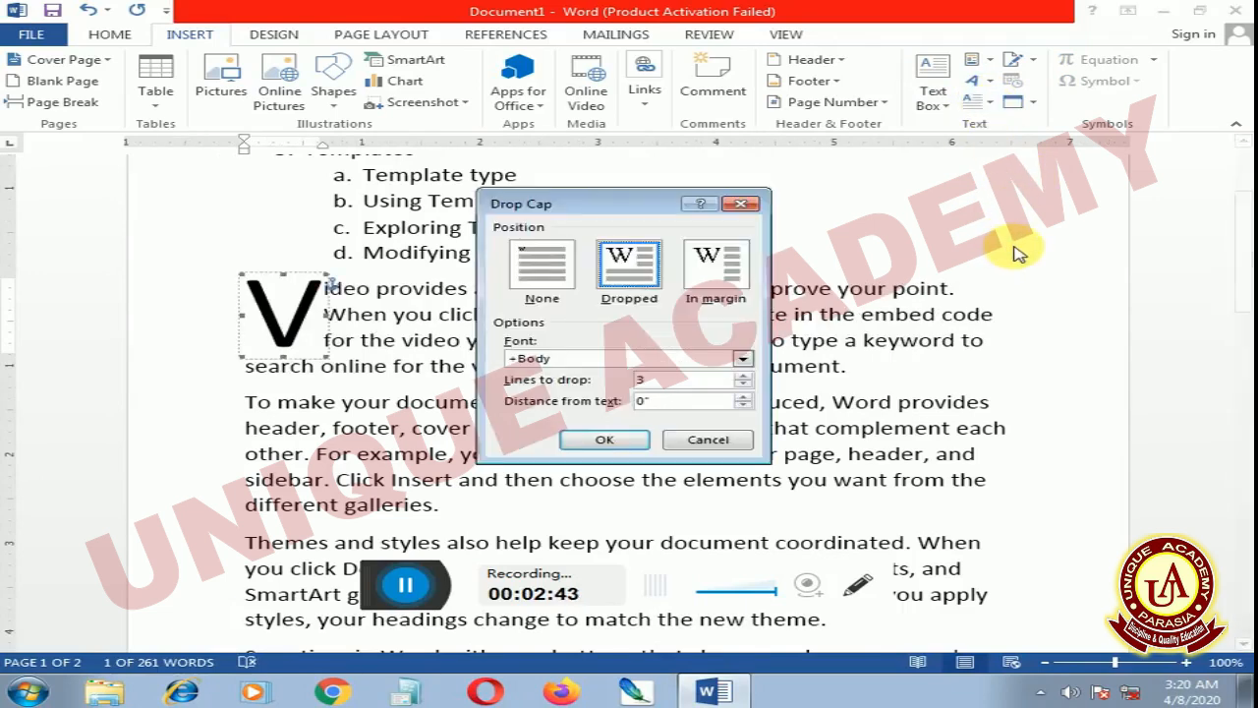
click(744, 384)
click(744, 375)
click(743, 375)
click(744, 376)
click(744, 376)
click(586, 444)
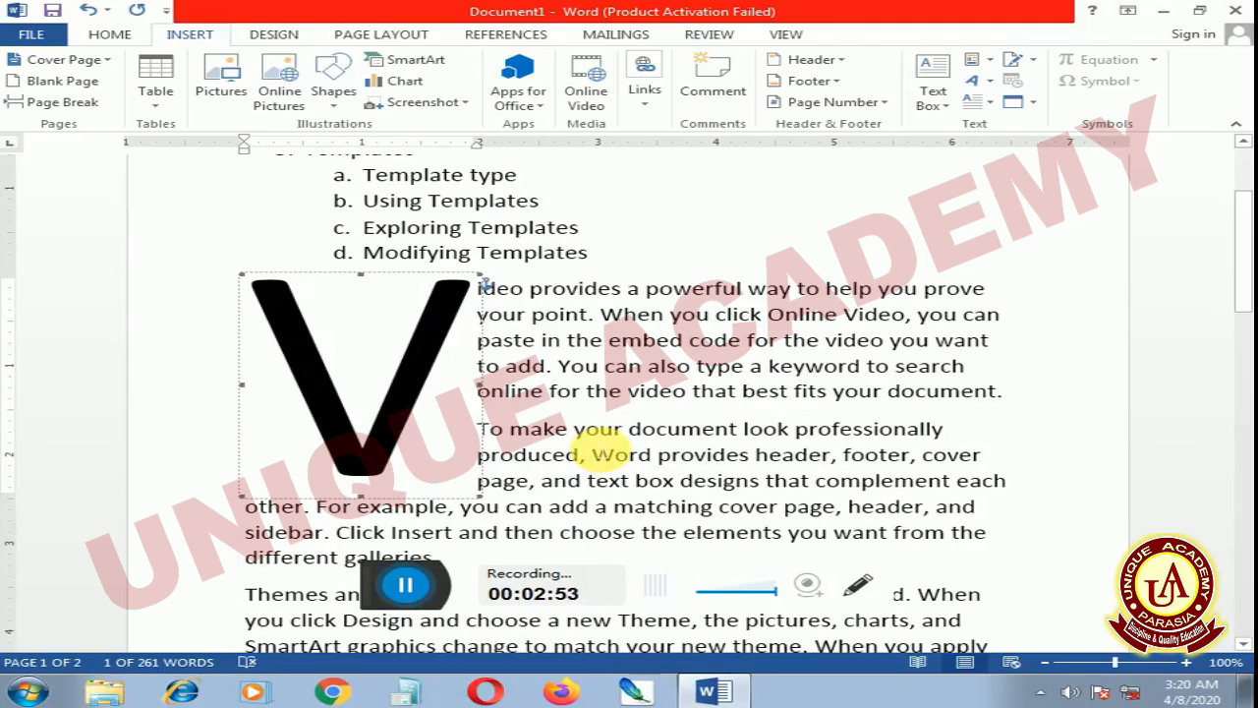
scroll(590, 339, down, 3)
scroll(606, 337, down, 4)
scroll(580, 343, up, 9)
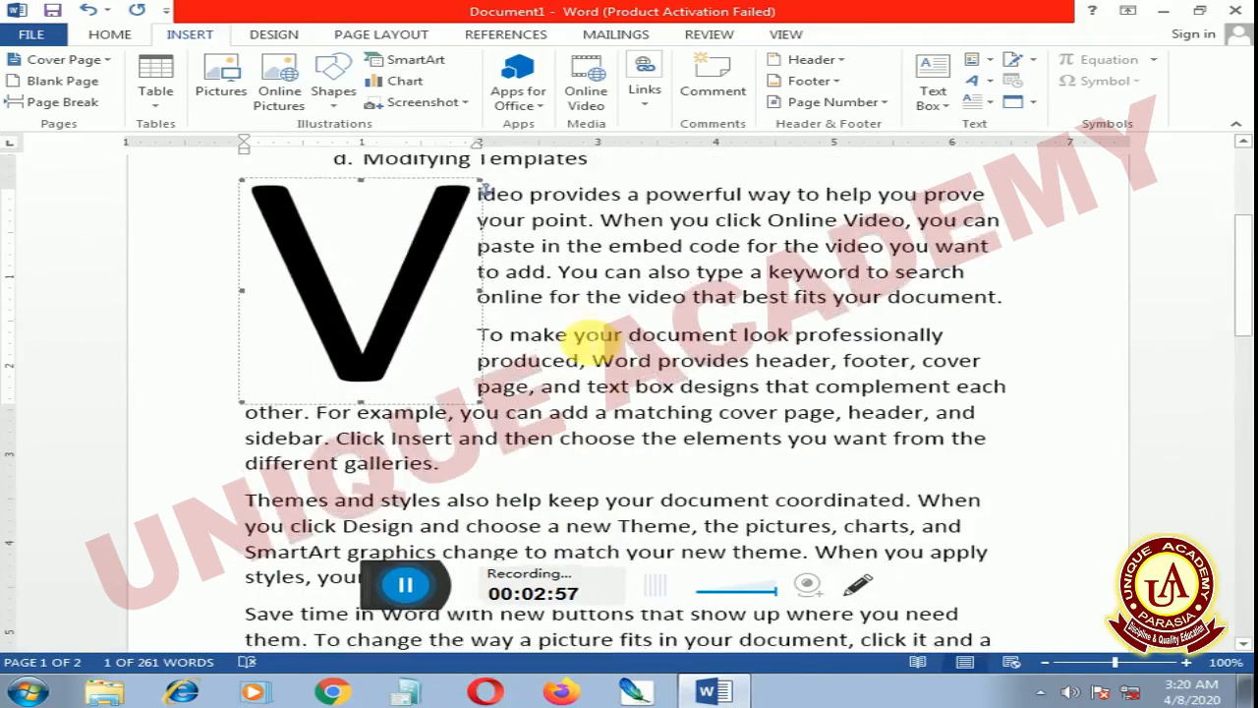
scroll(590, 339, up, 1)
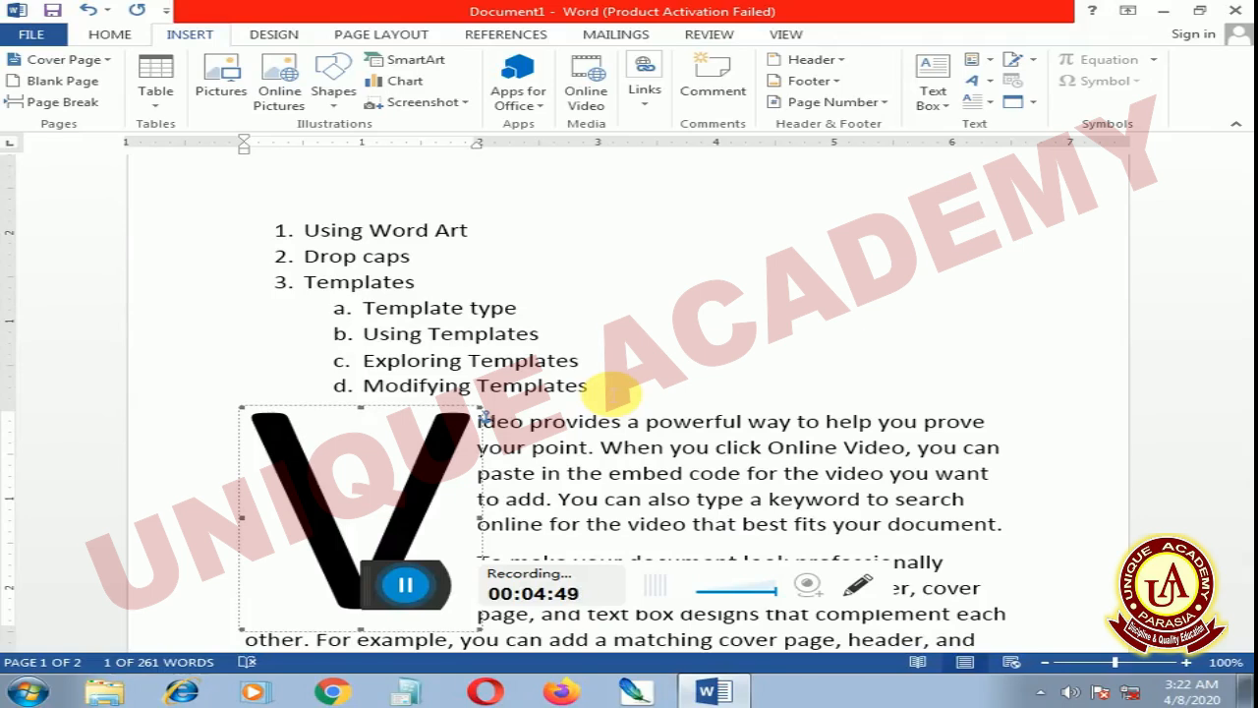
Look through the templates available for a new document and return to the current document
click(33, 39)
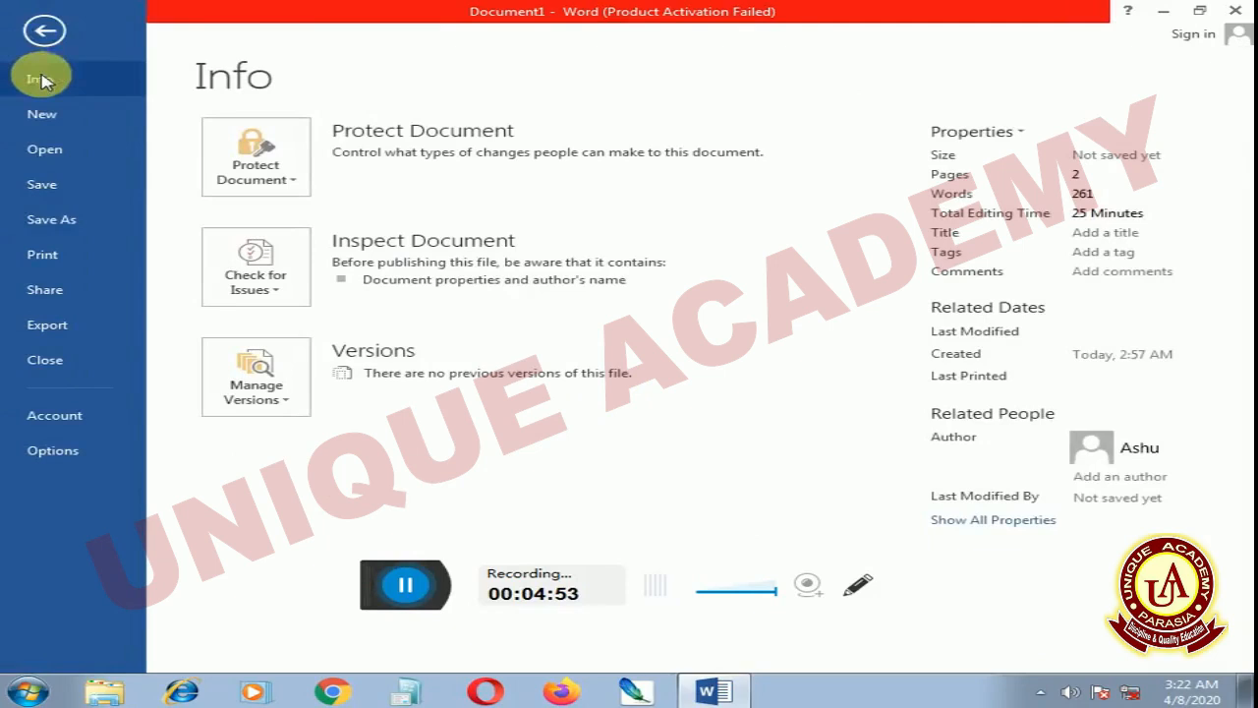
click(54, 113)
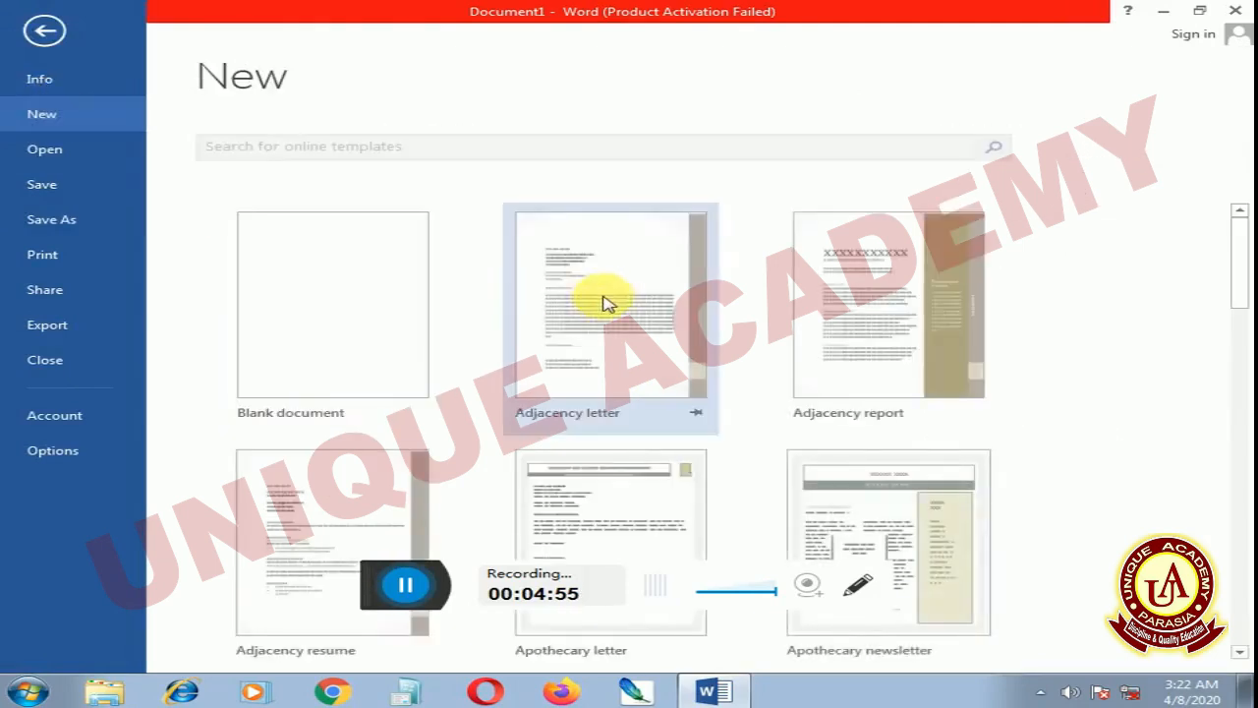
scroll(634, 300, down, 5)
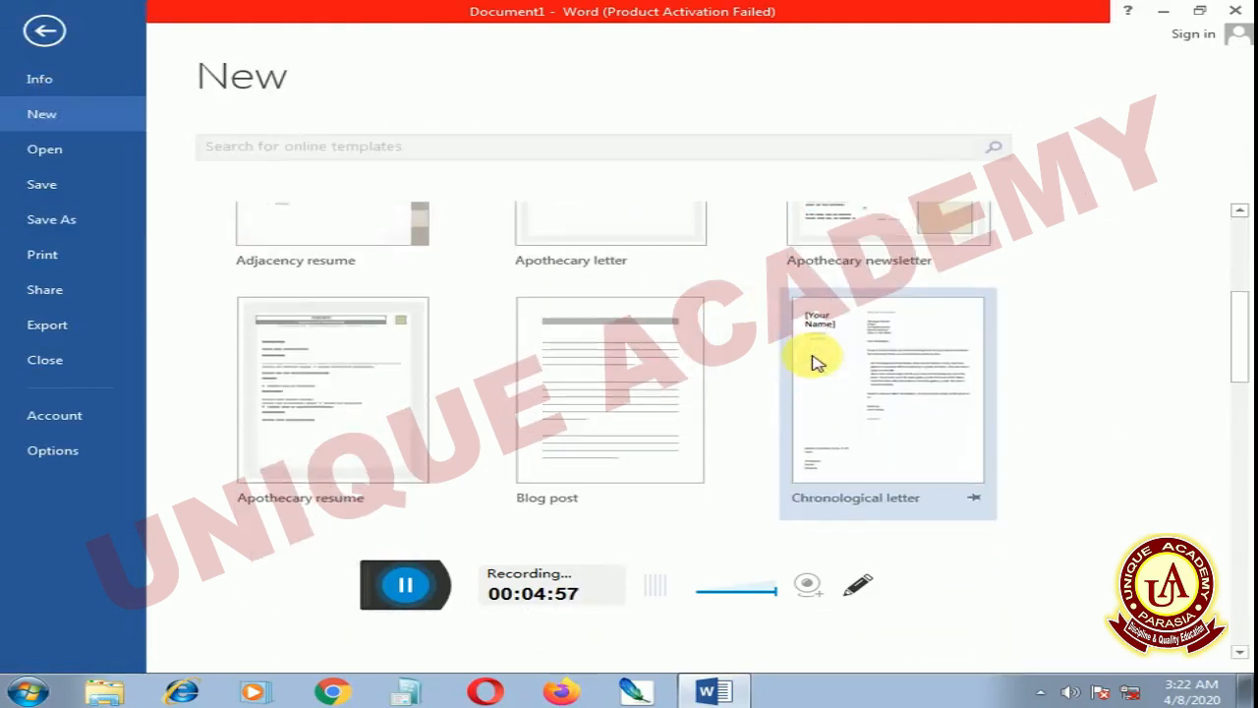
scroll(717, 383, down, 8)
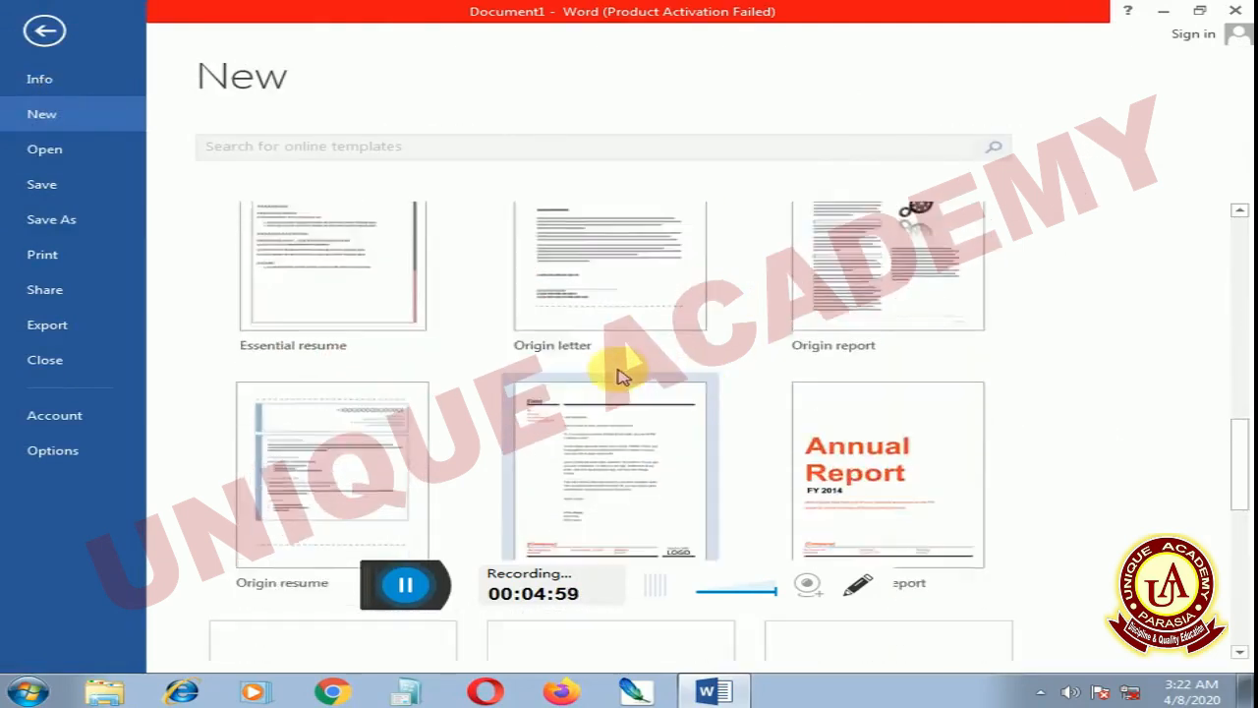
scroll(570, 339, down, 5)
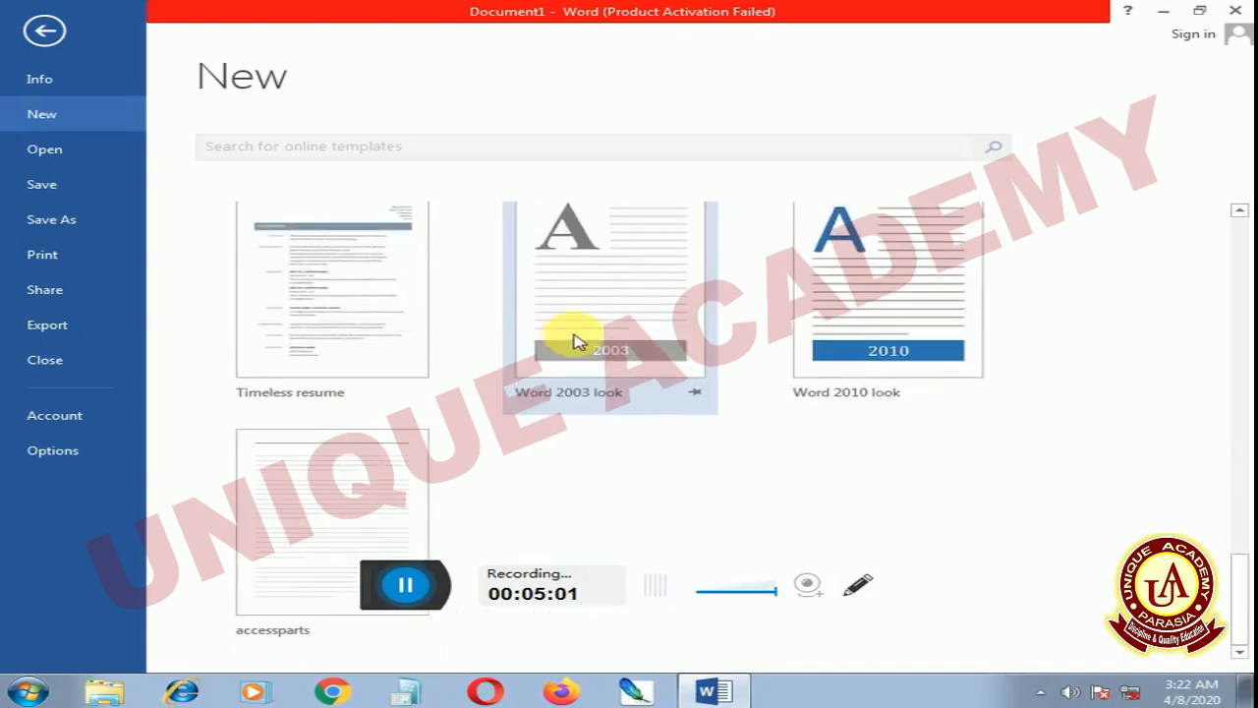
scroll(478, 350, up, 10)
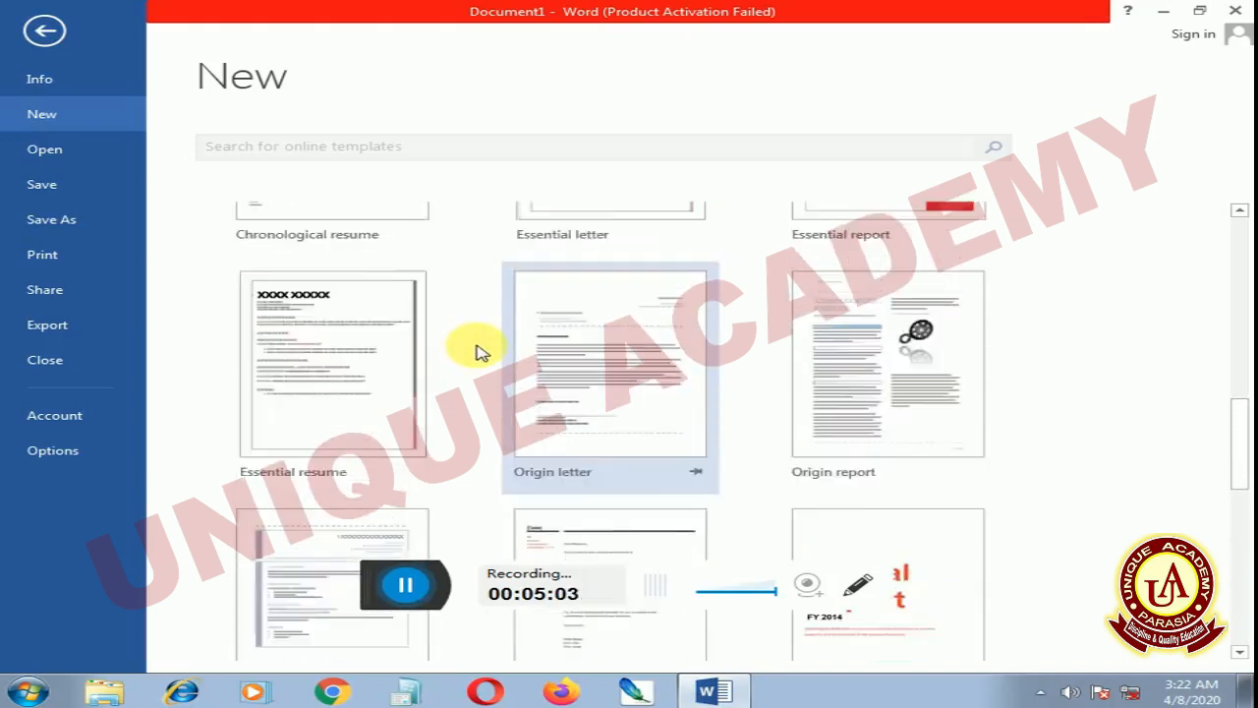
scroll(478, 350, up, 10)
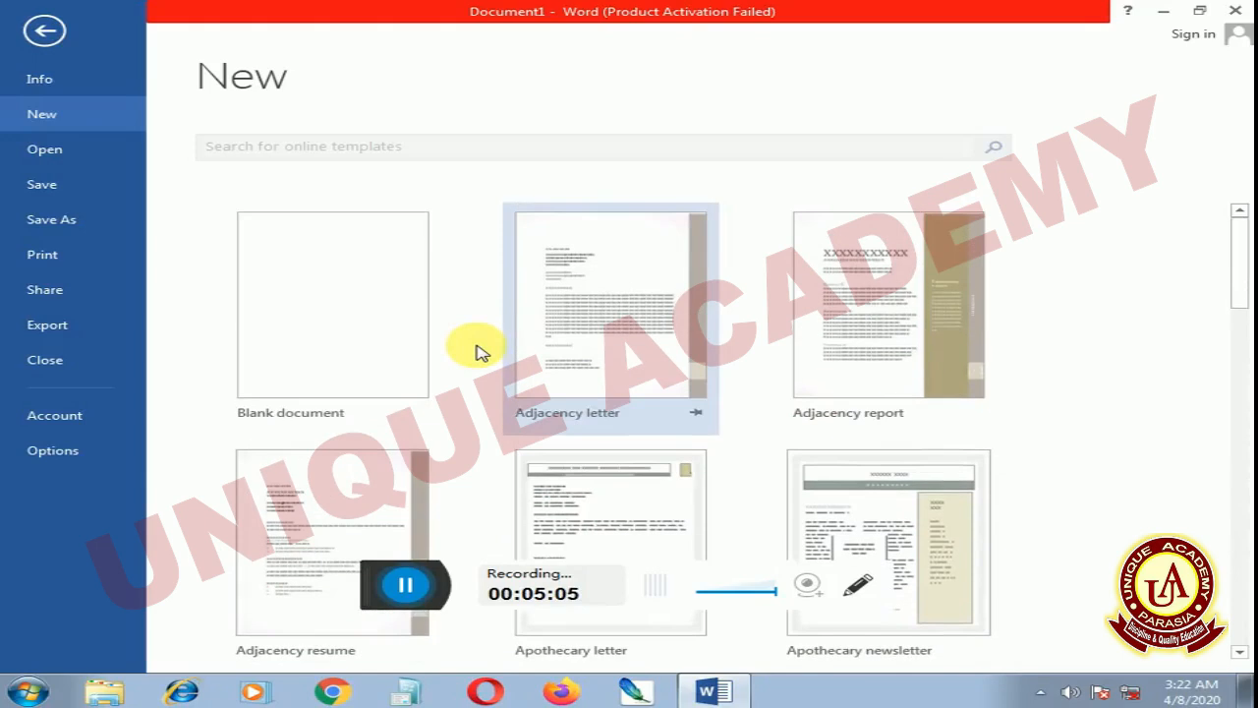
click(39, 31)
Save the document as a Word Template named "Using Word Art" in the Custom Office Templates folder
scroll(491, 307, down, 6)
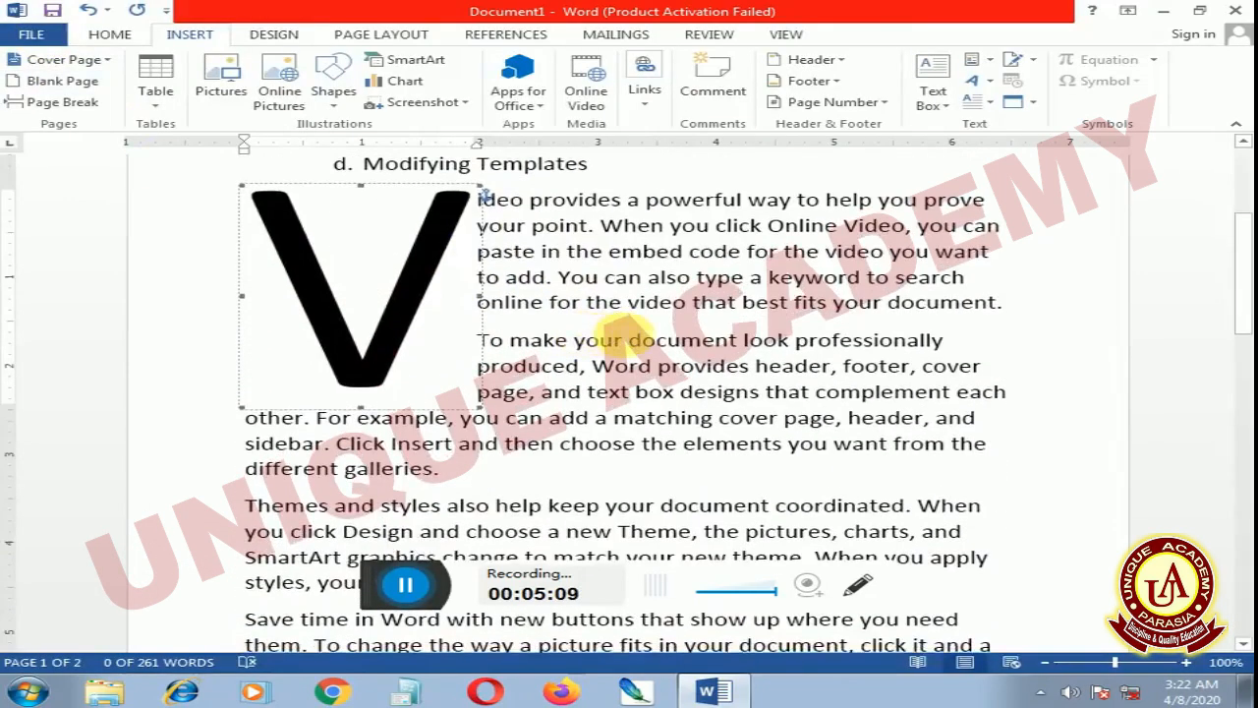
scroll(651, 339, down, 1)
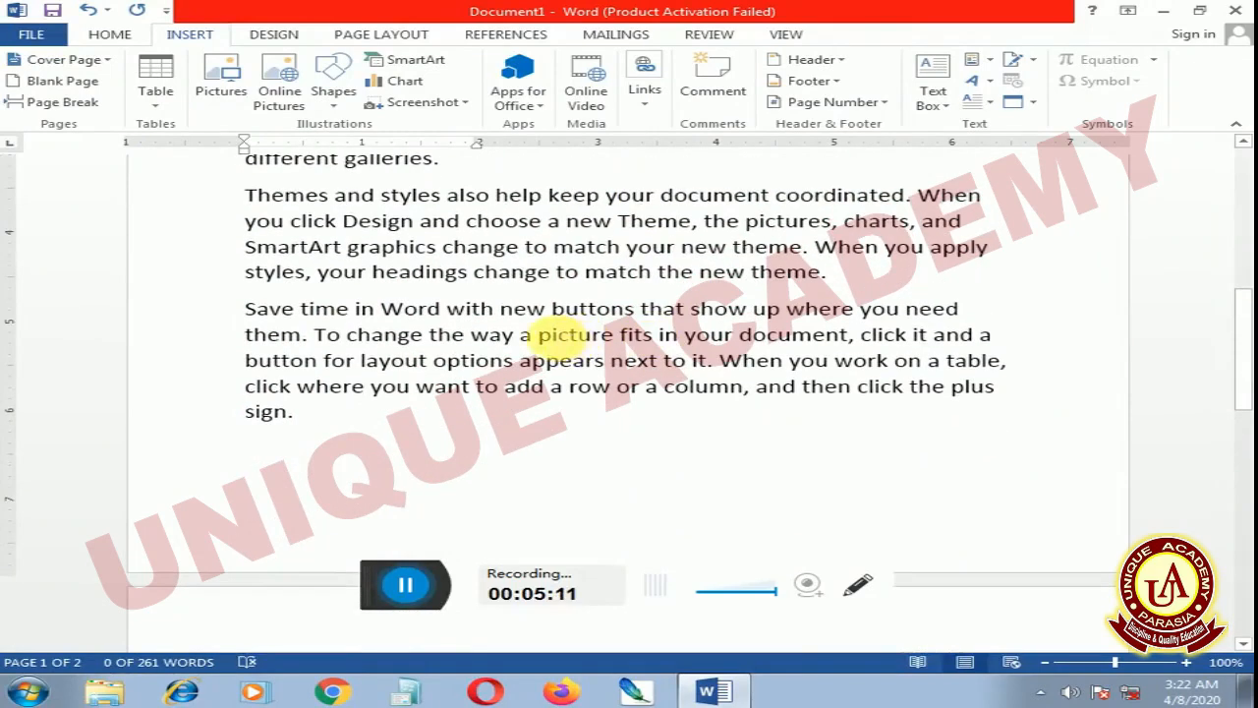
scroll(575, 334, up, 3)
scroll(393, 287, up, 2)
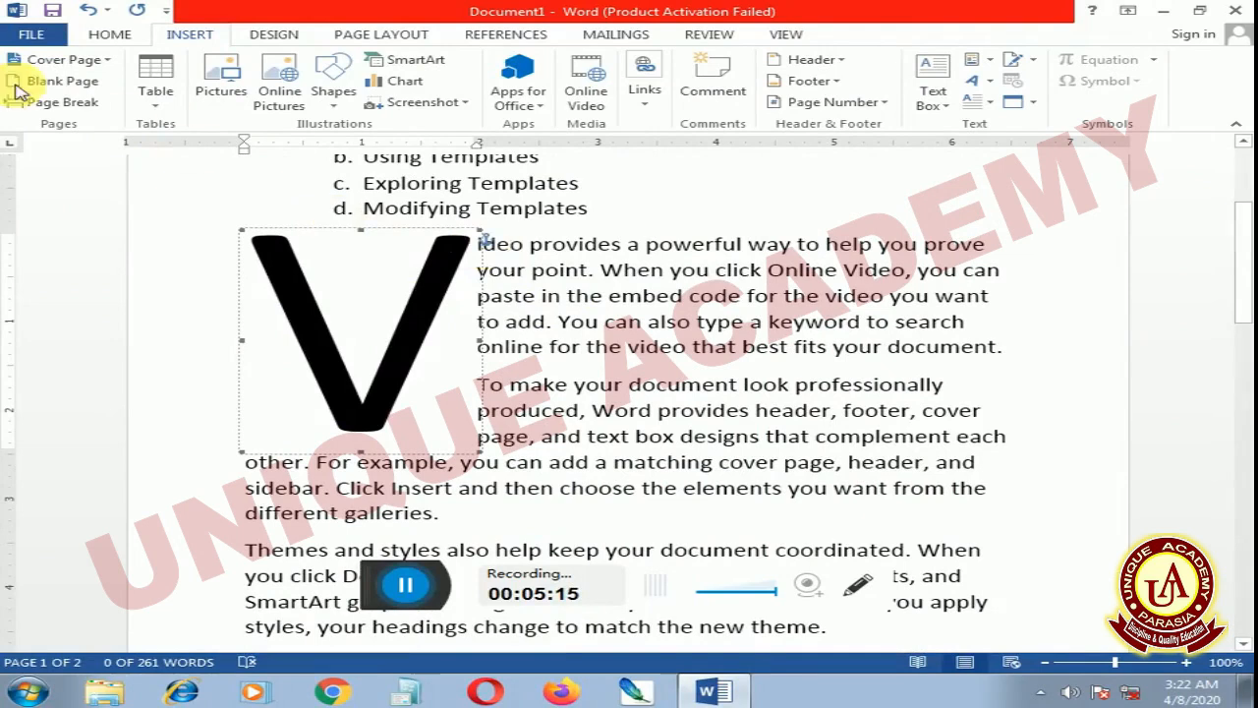
click(31, 34)
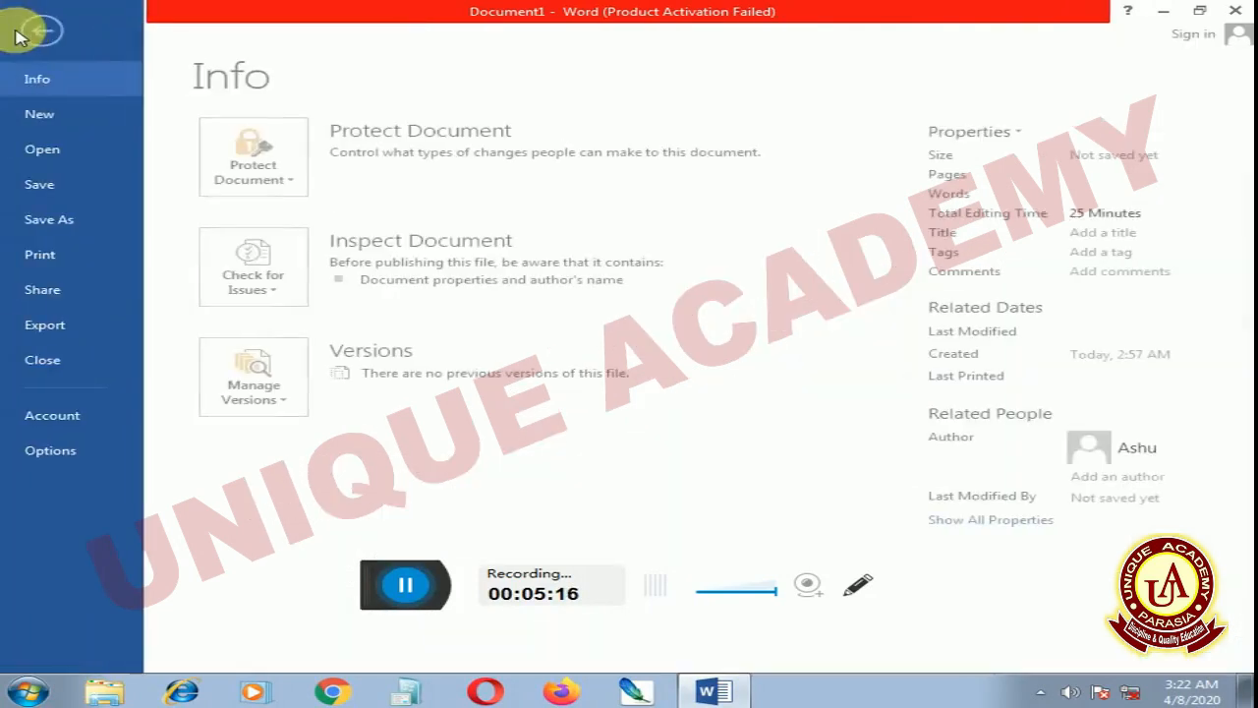
click(57, 188)
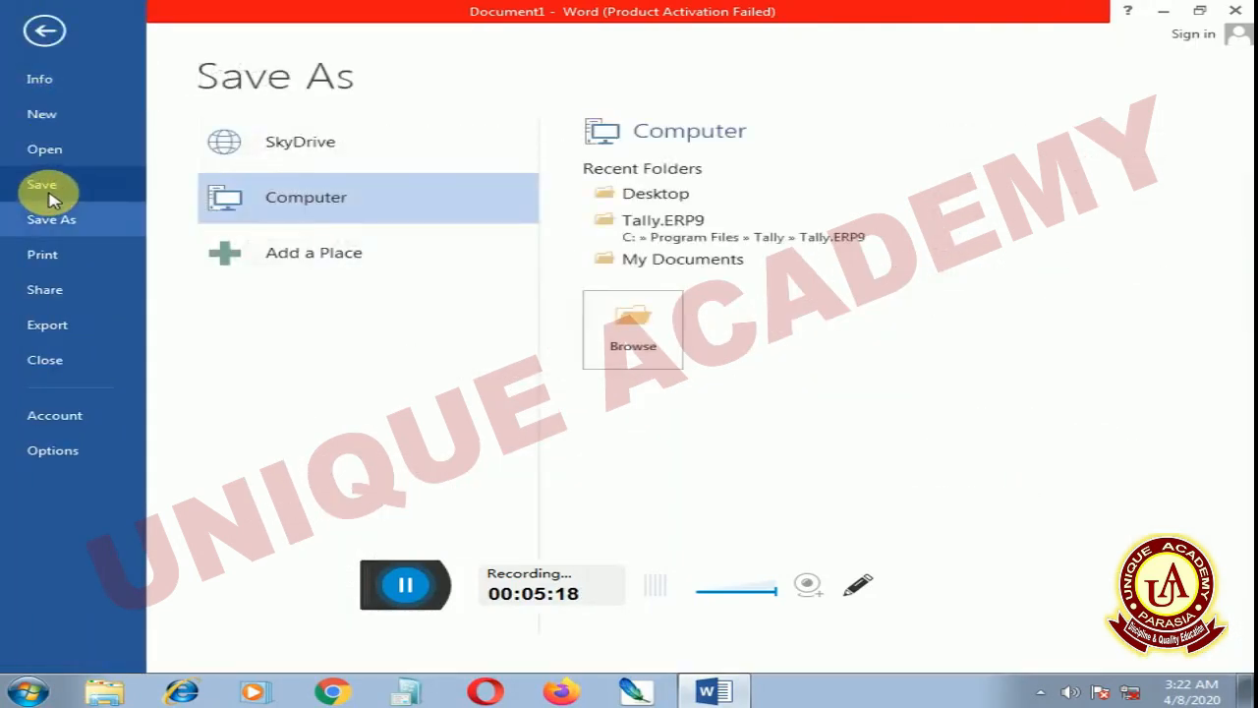
click(629, 313)
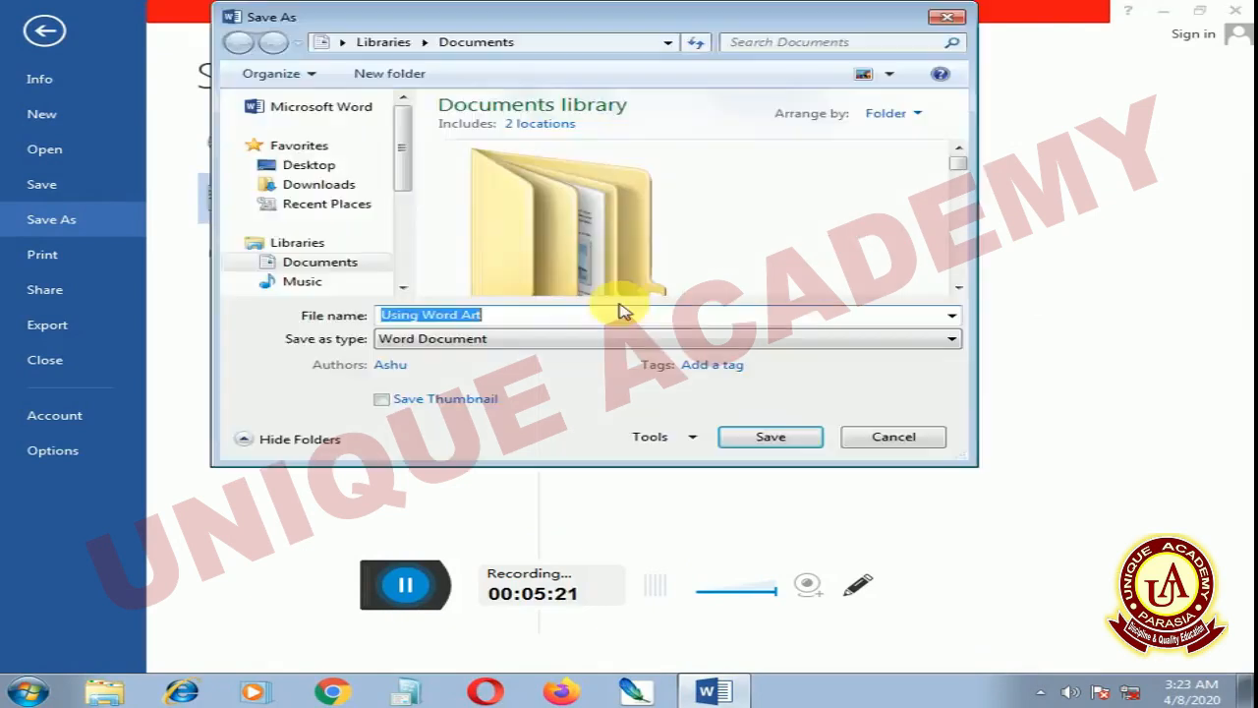
click(563, 340)
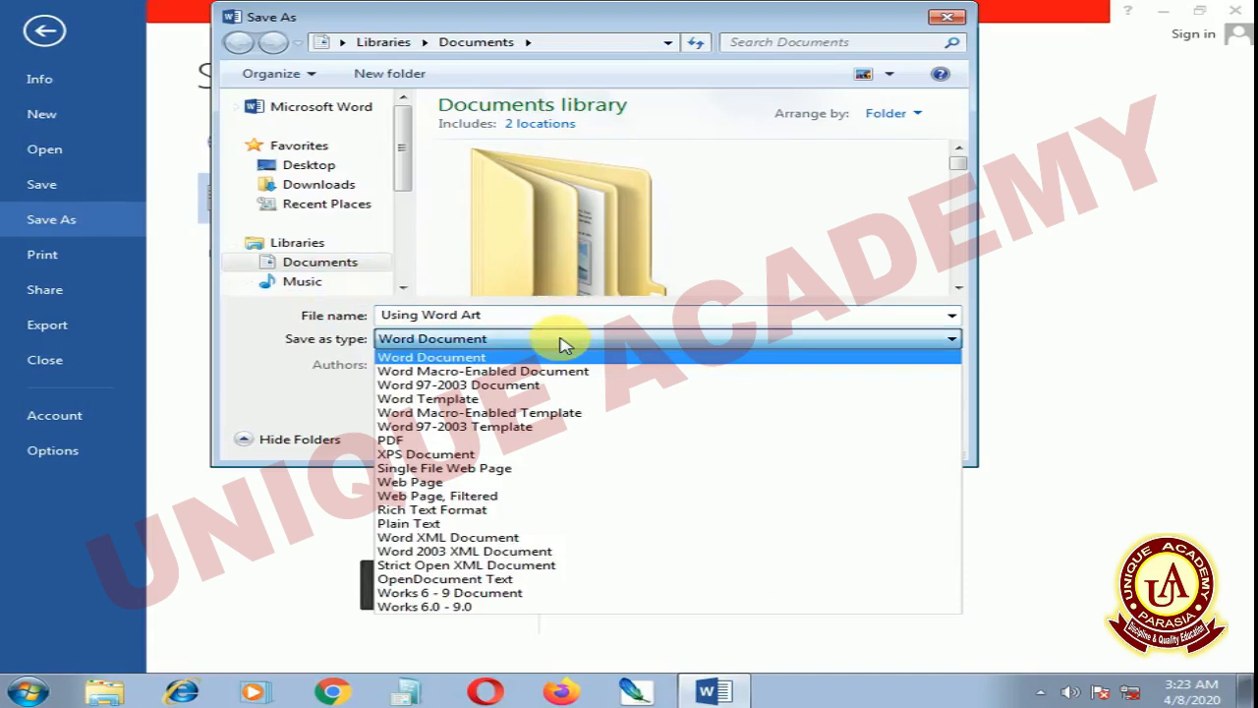
click(523, 399)
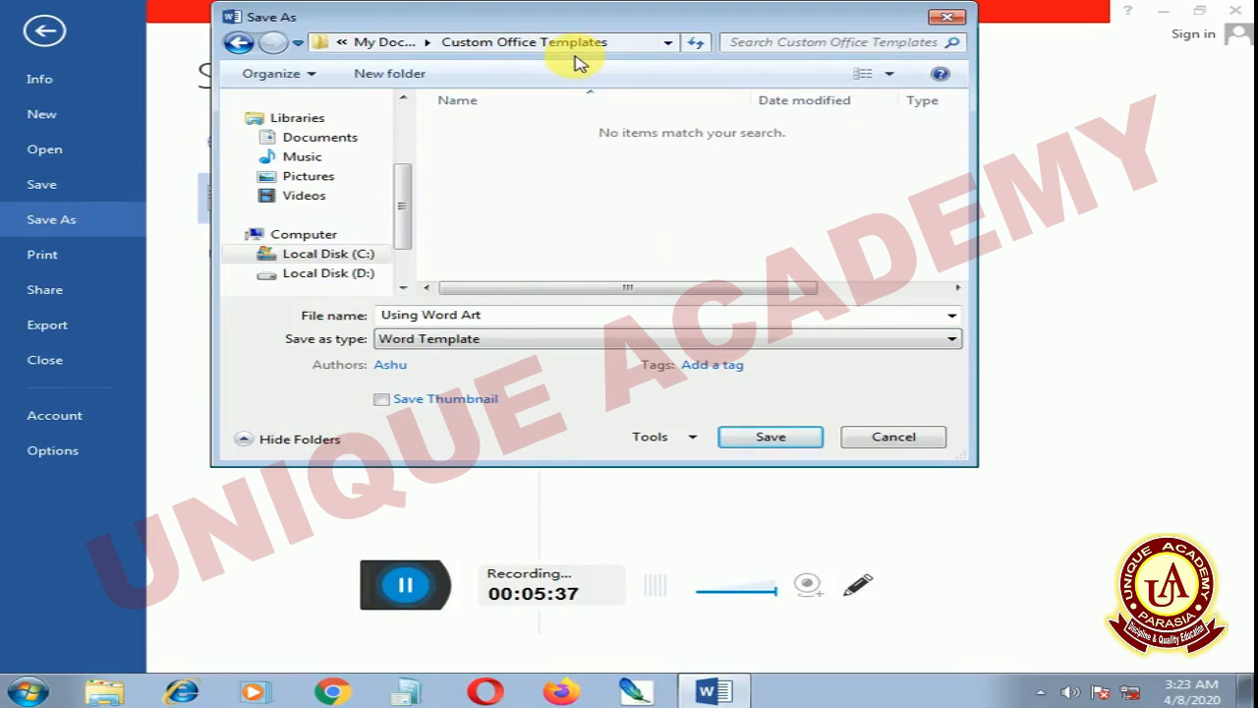
click(770, 437)
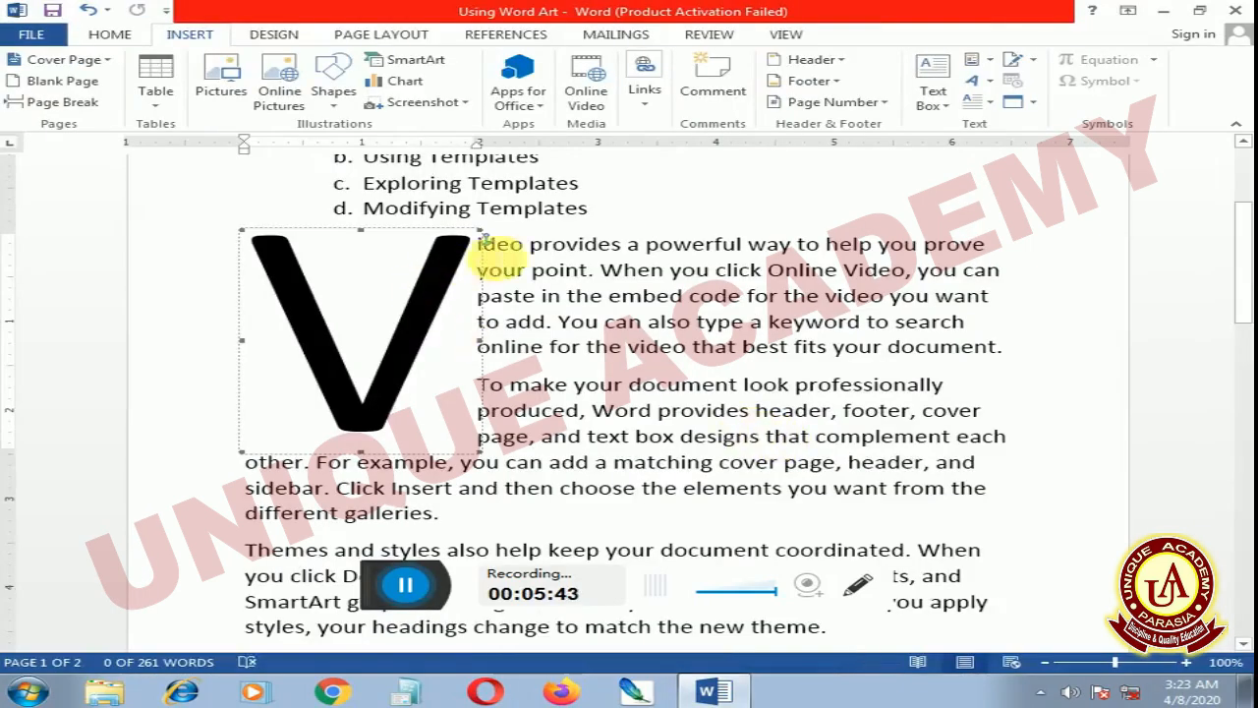
Look through the featured templates and create a new document from the personal template "Using Word Art"
scroll(536, 246, up, 1)
scroll(535, 250, up, 3)
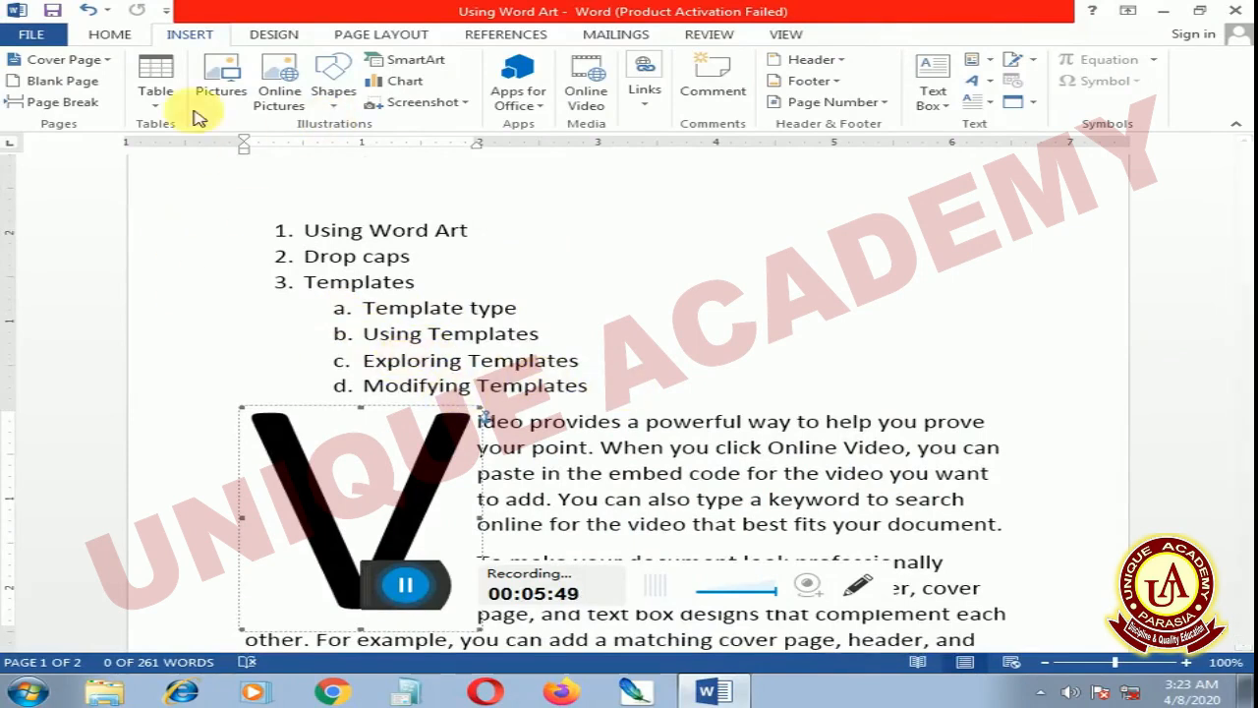
click(32, 35)
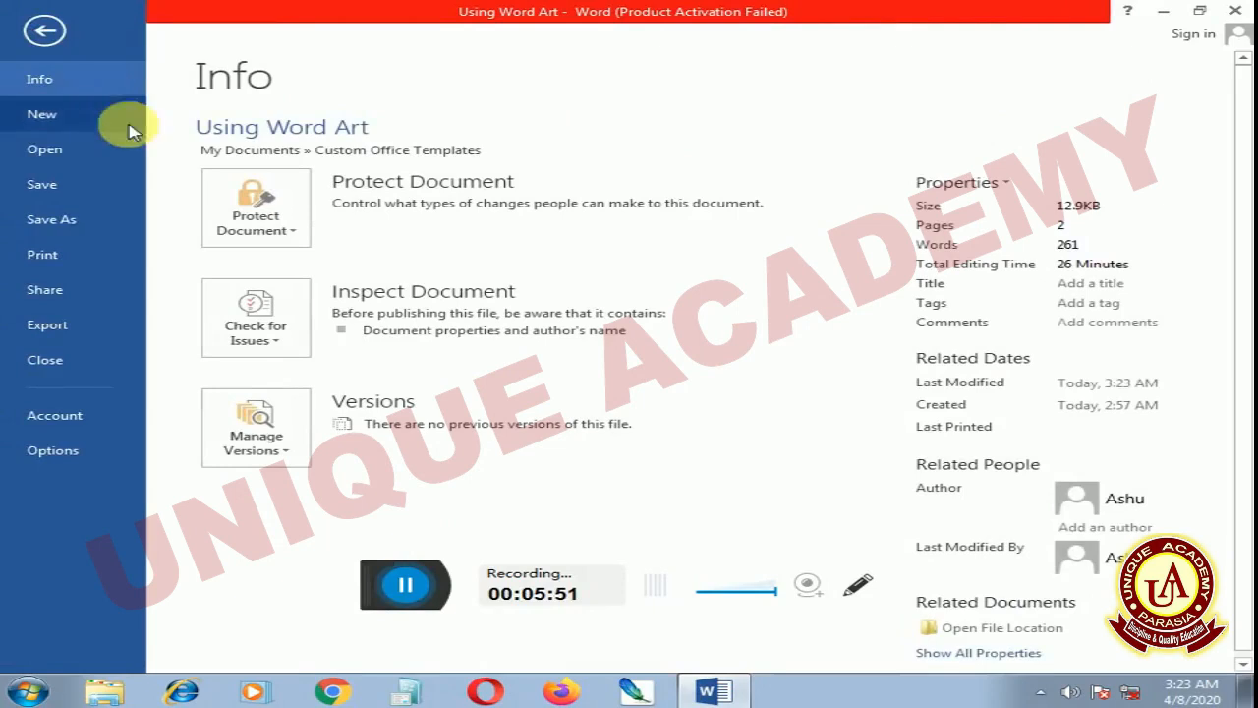
click(68, 131)
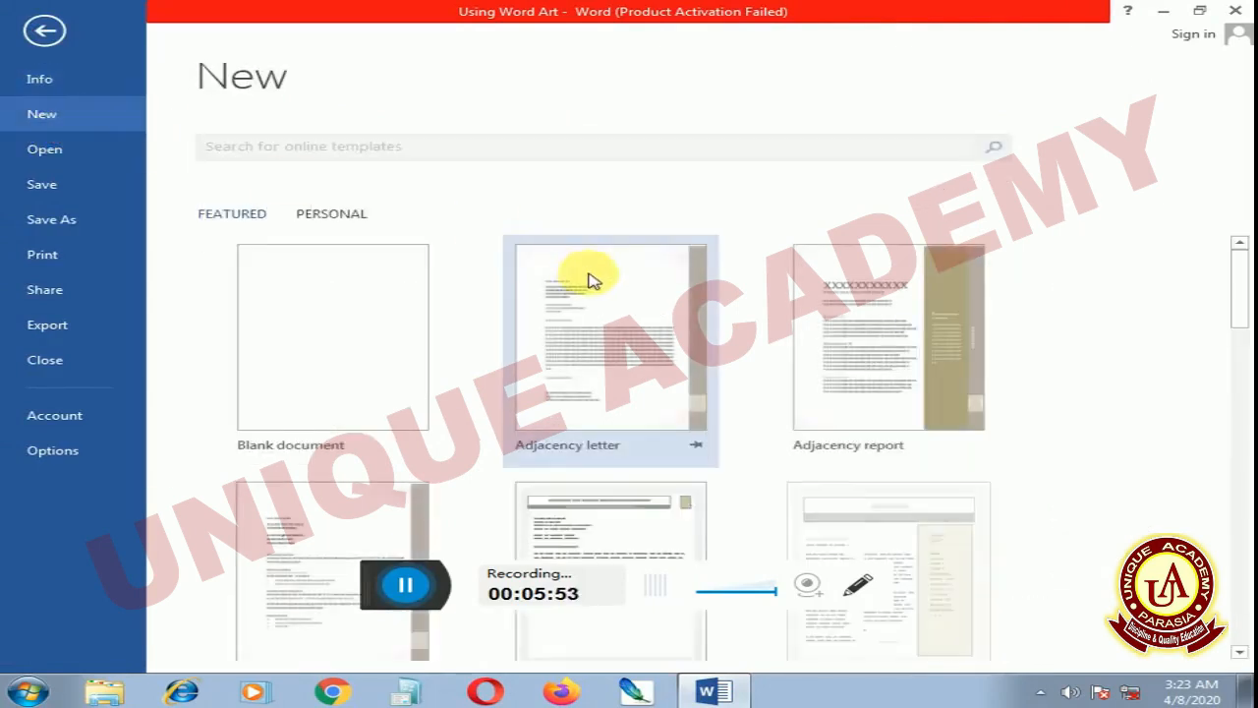
scroll(590, 275, down, 2)
scroll(589, 277, down, 10)
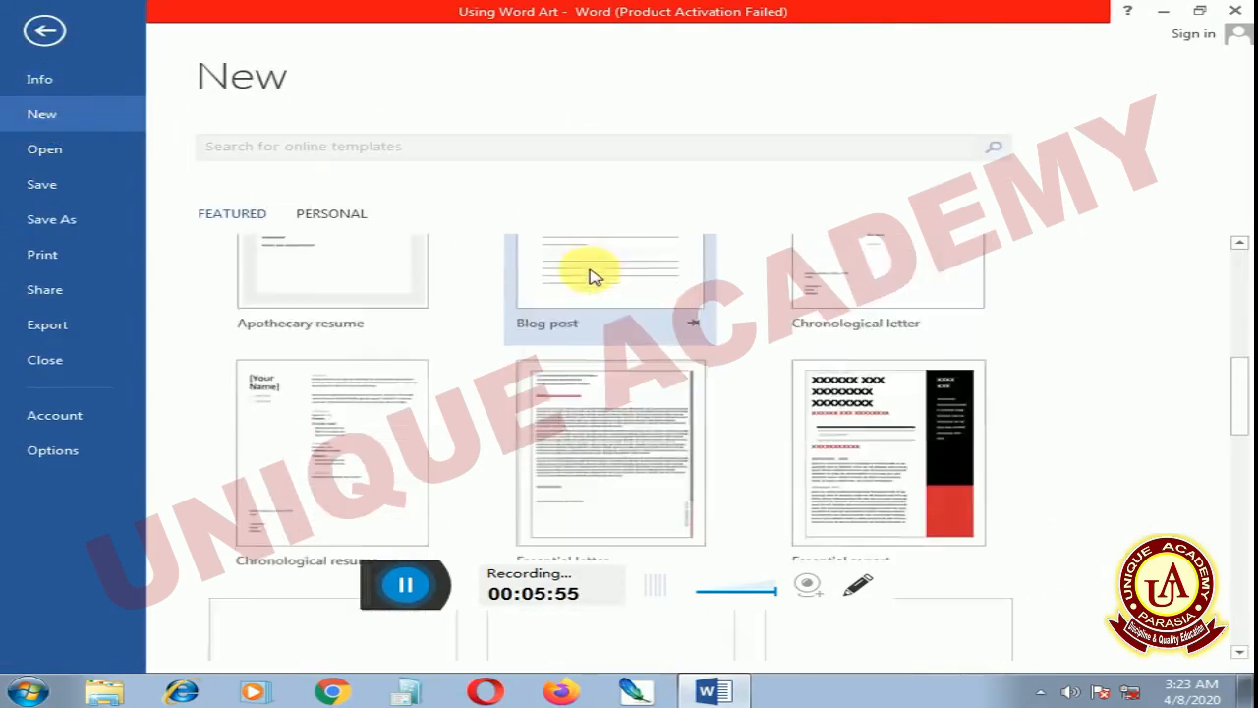
scroll(589, 277, down, 5)
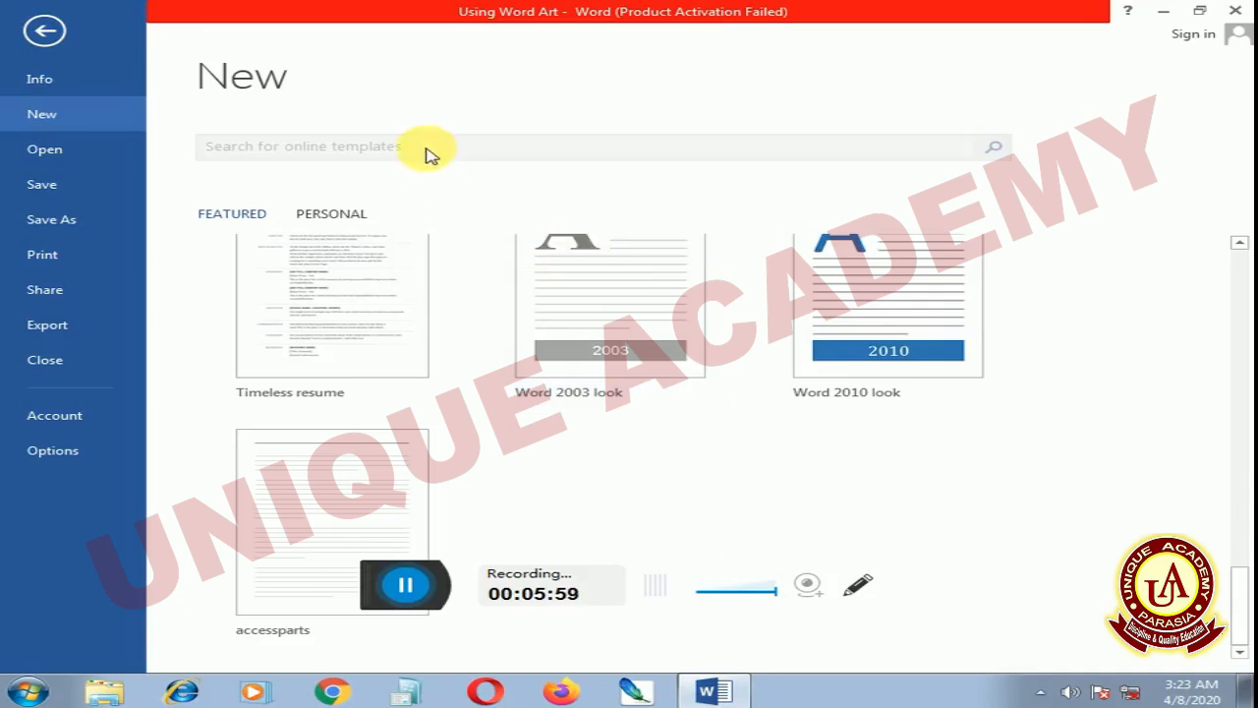
scroll(386, 365, up, 3)
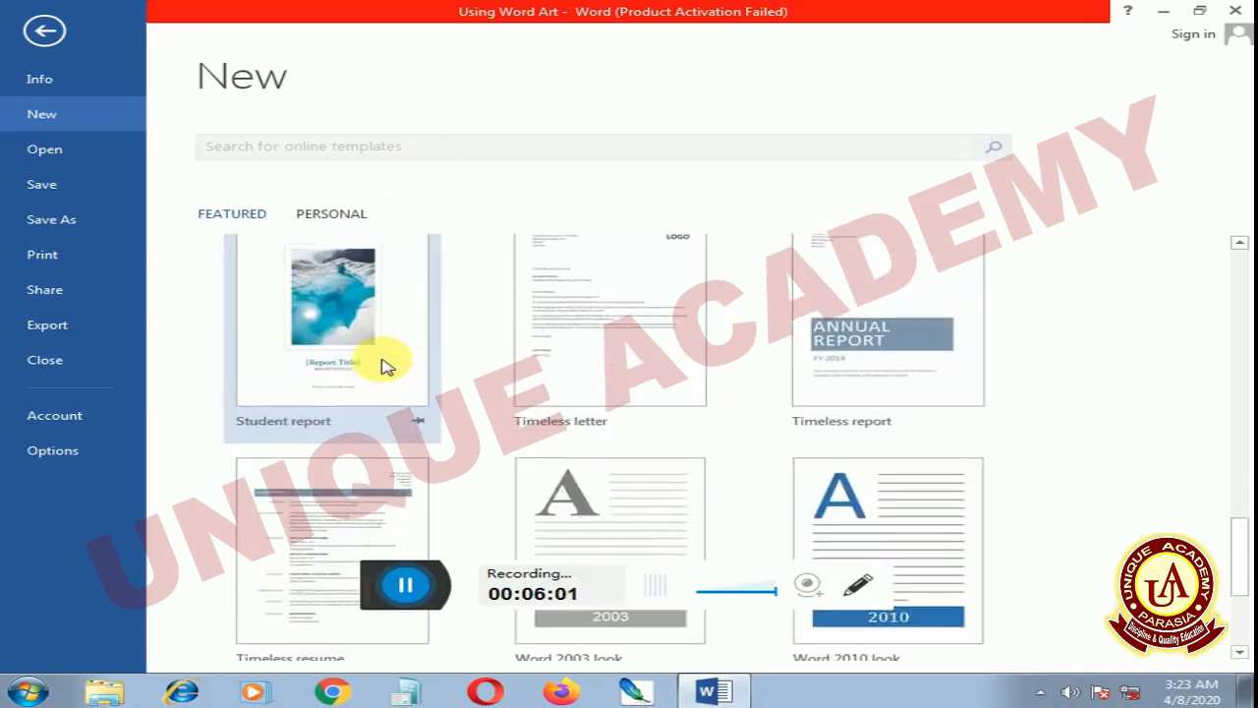
scroll(385, 365, up, 12)
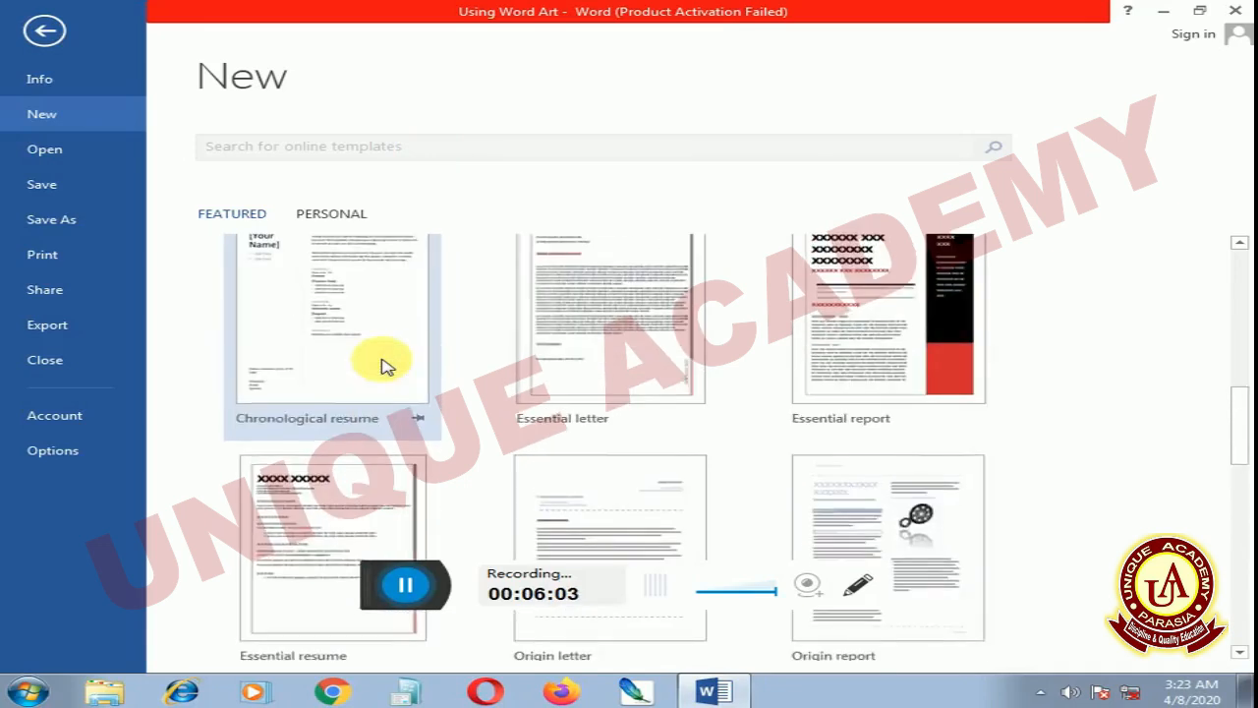
scroll(385, 366, up, 6)
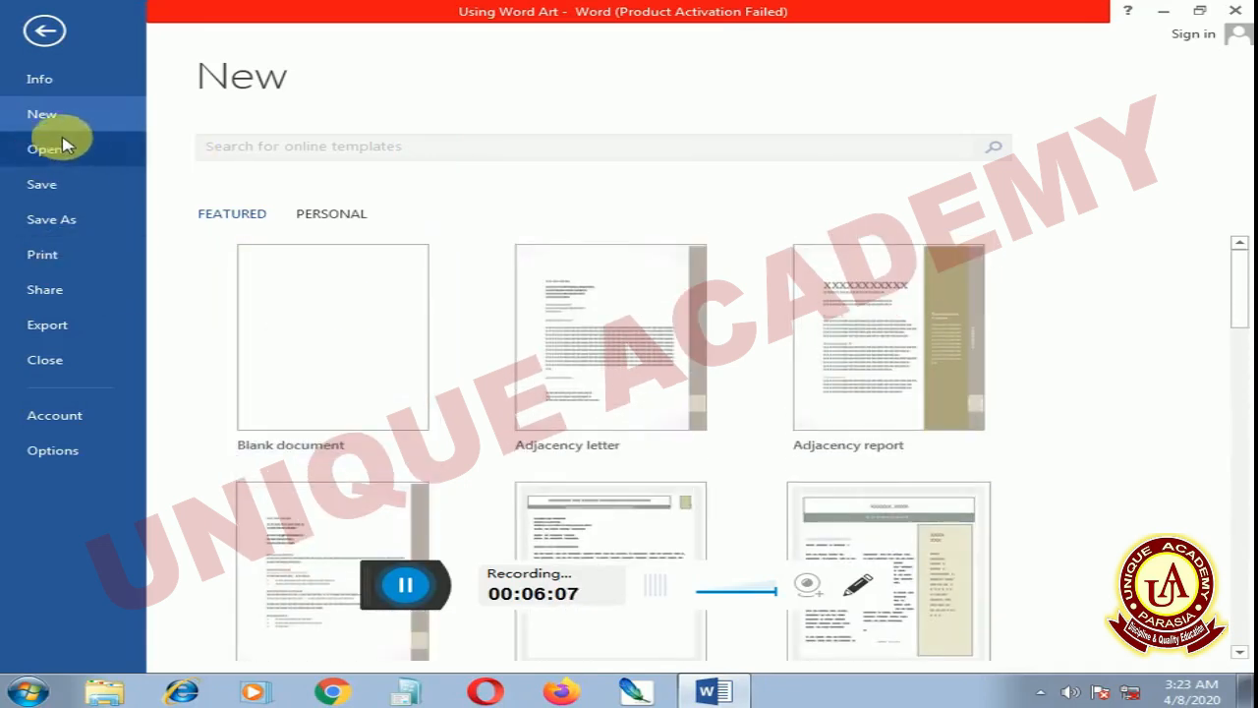
click(331, 217)
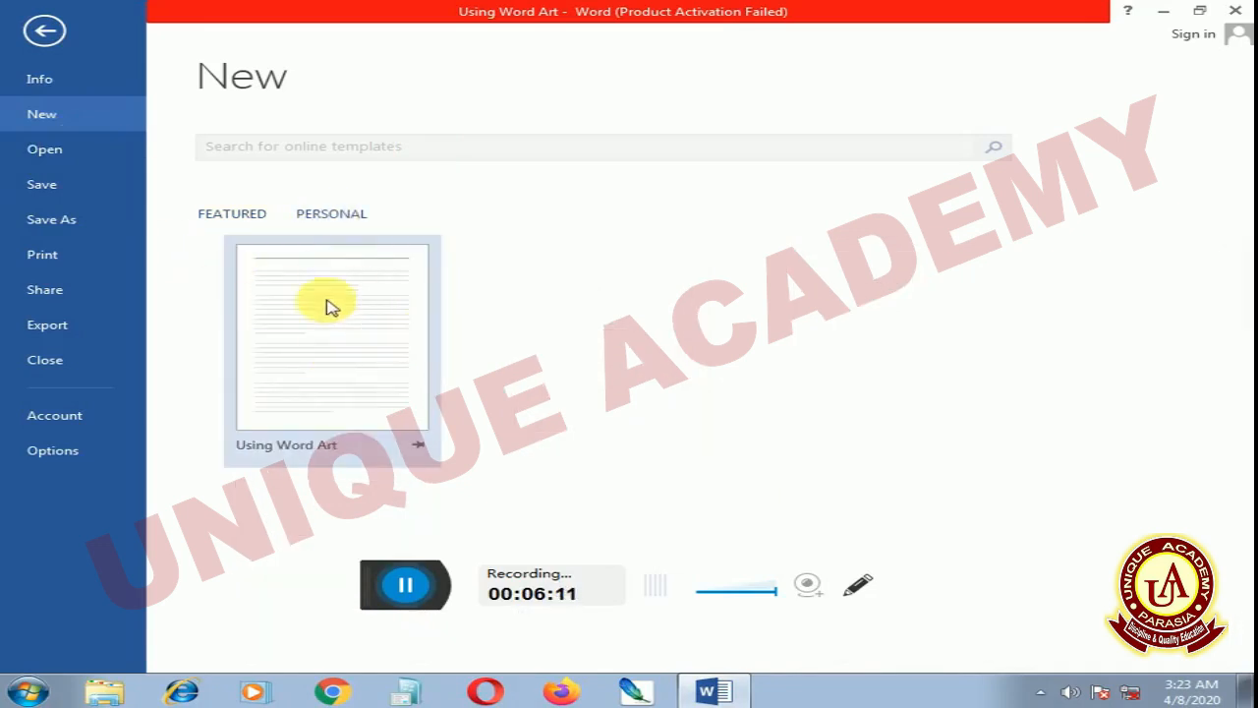
click(325, 328)
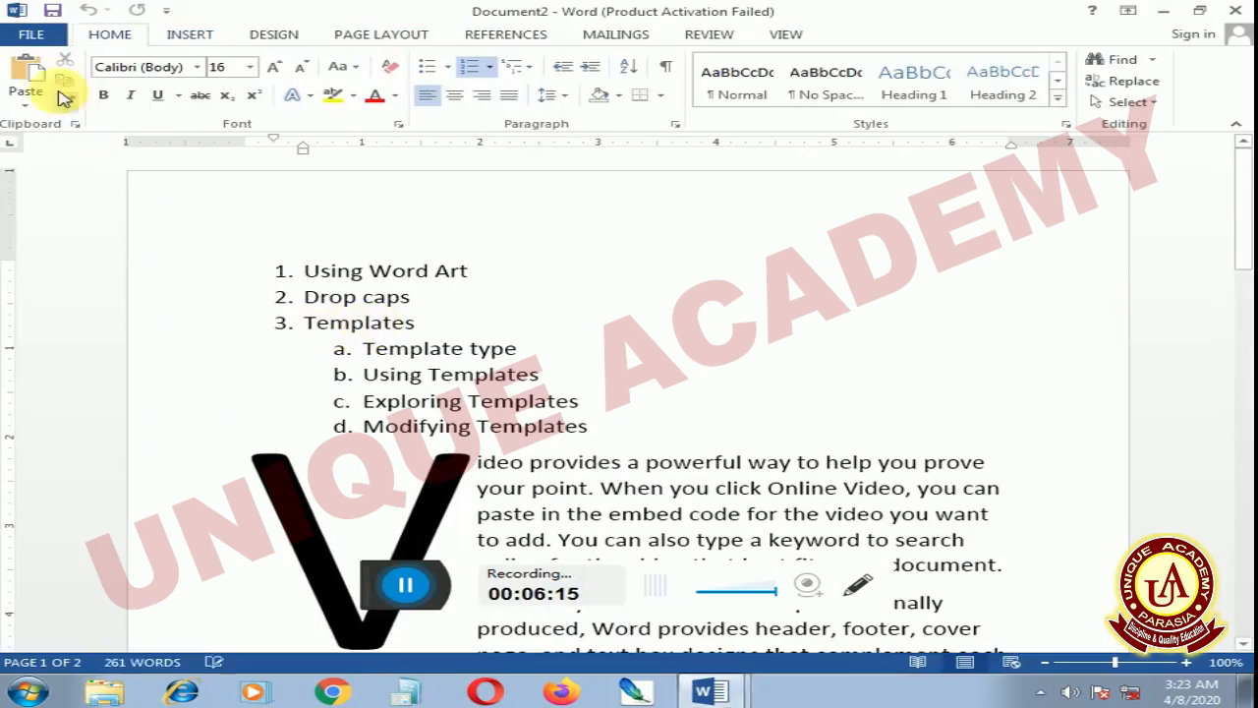
Open the template "Using Word Art" from the Custom Office Templates folder and look through its contents
click(36, 34)
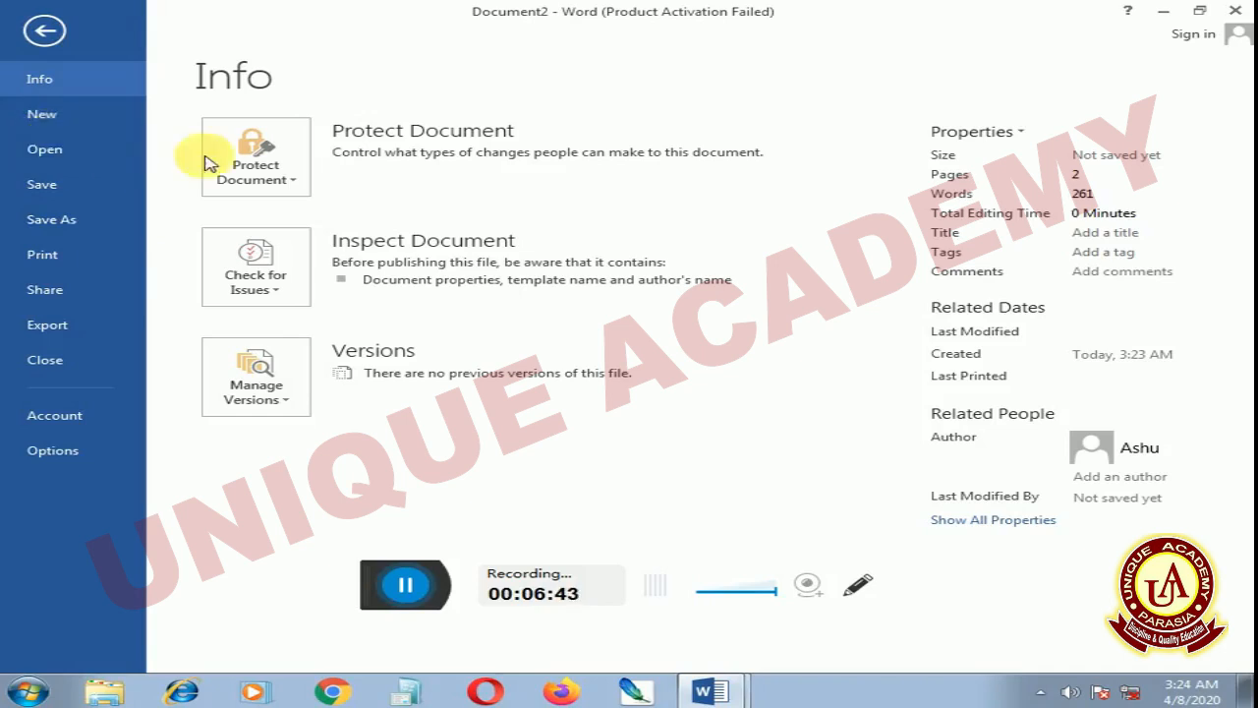
click(61, 158)
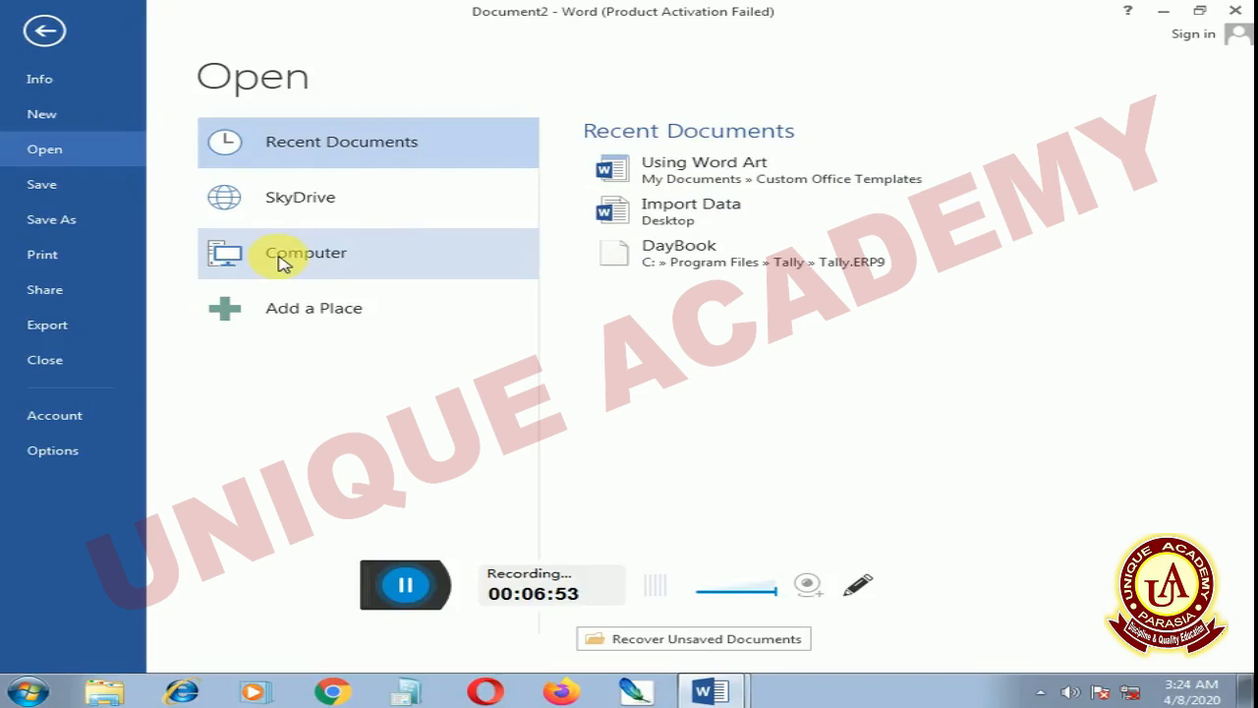
click(329, 262)
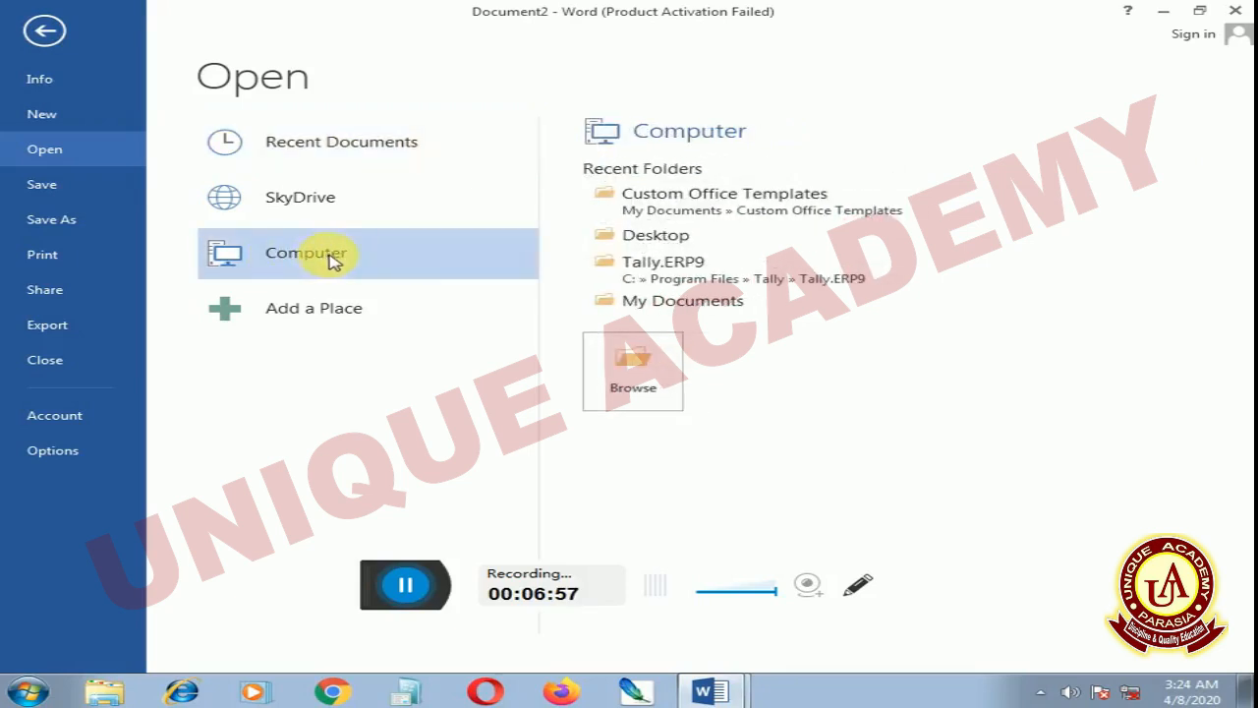
click(695, 203)
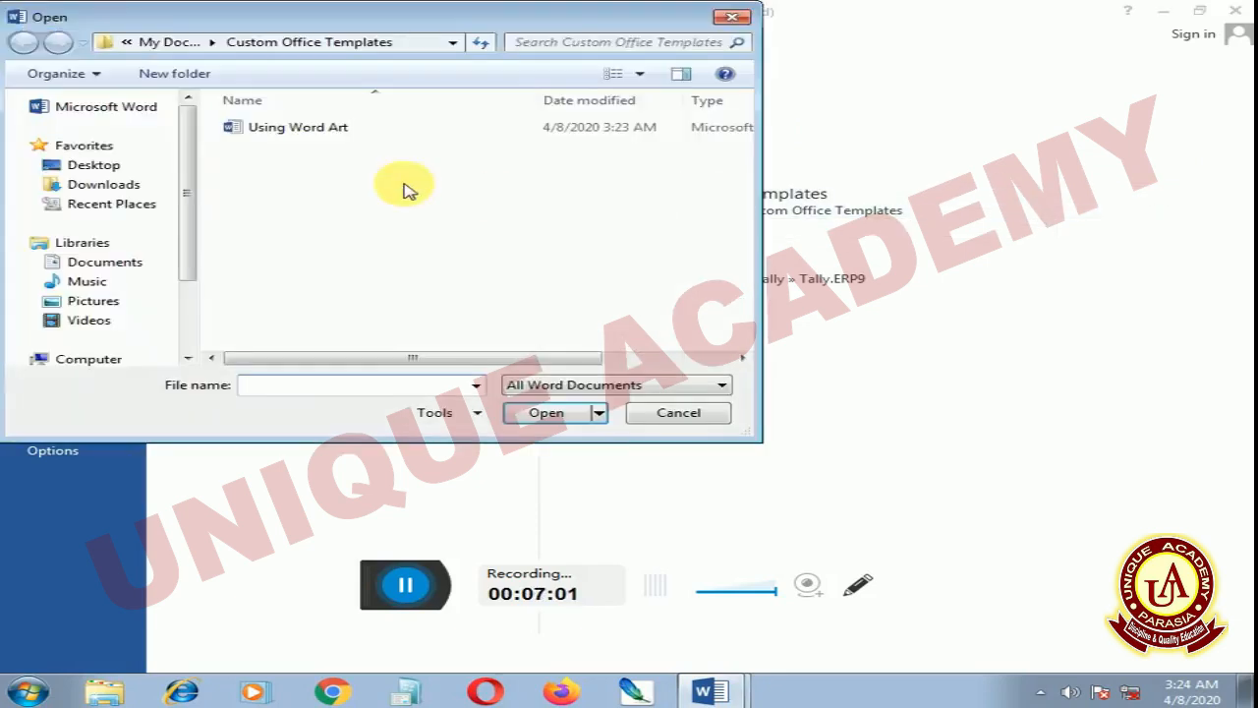
click(309, 131)
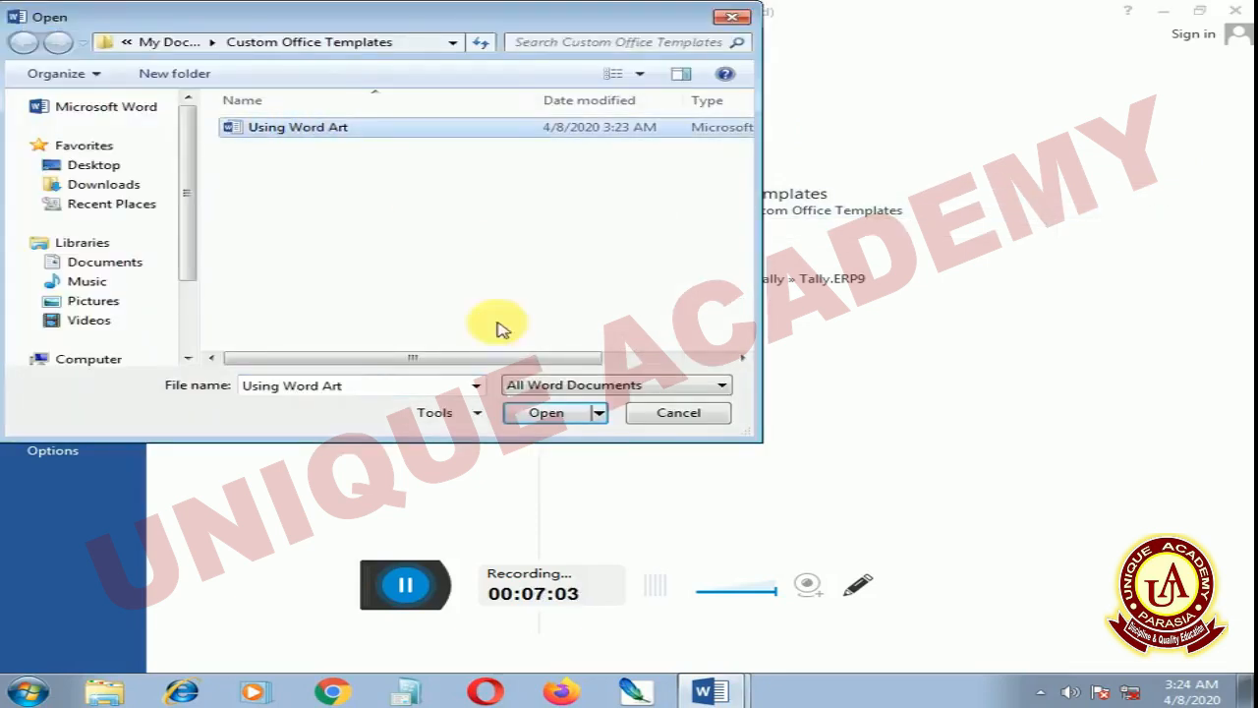
click(544, 414)
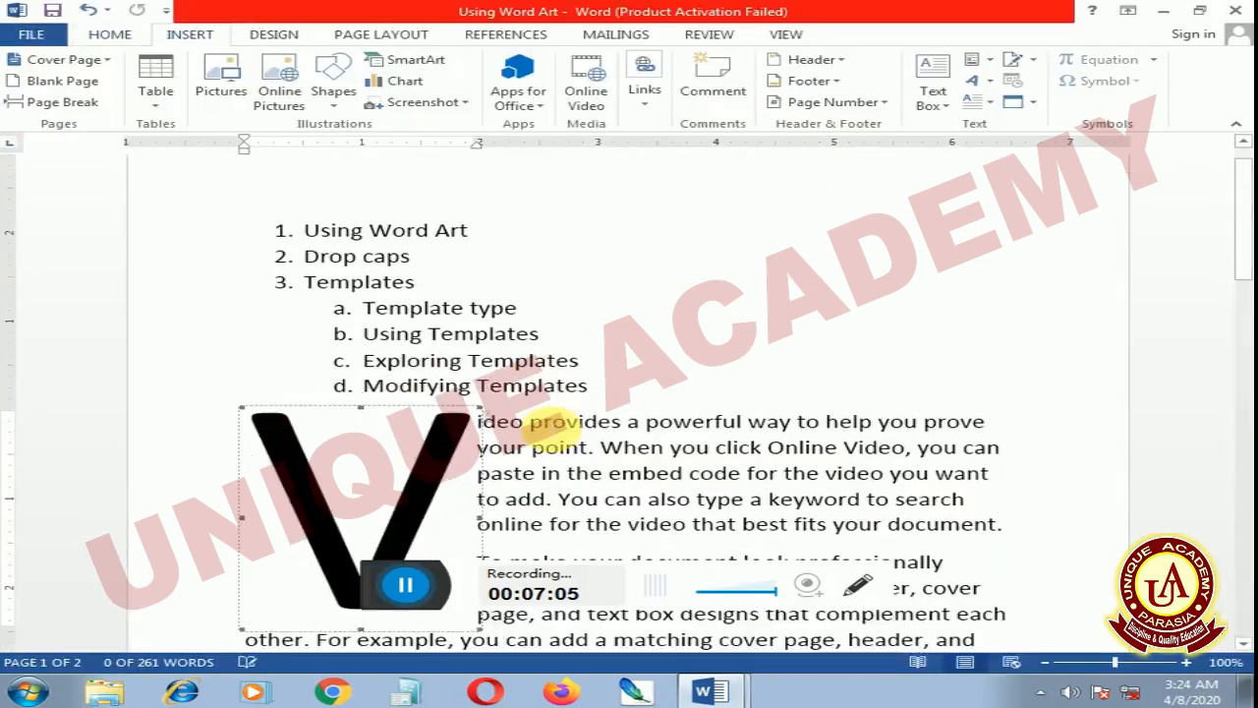
scroll(496, 339, down, 5)
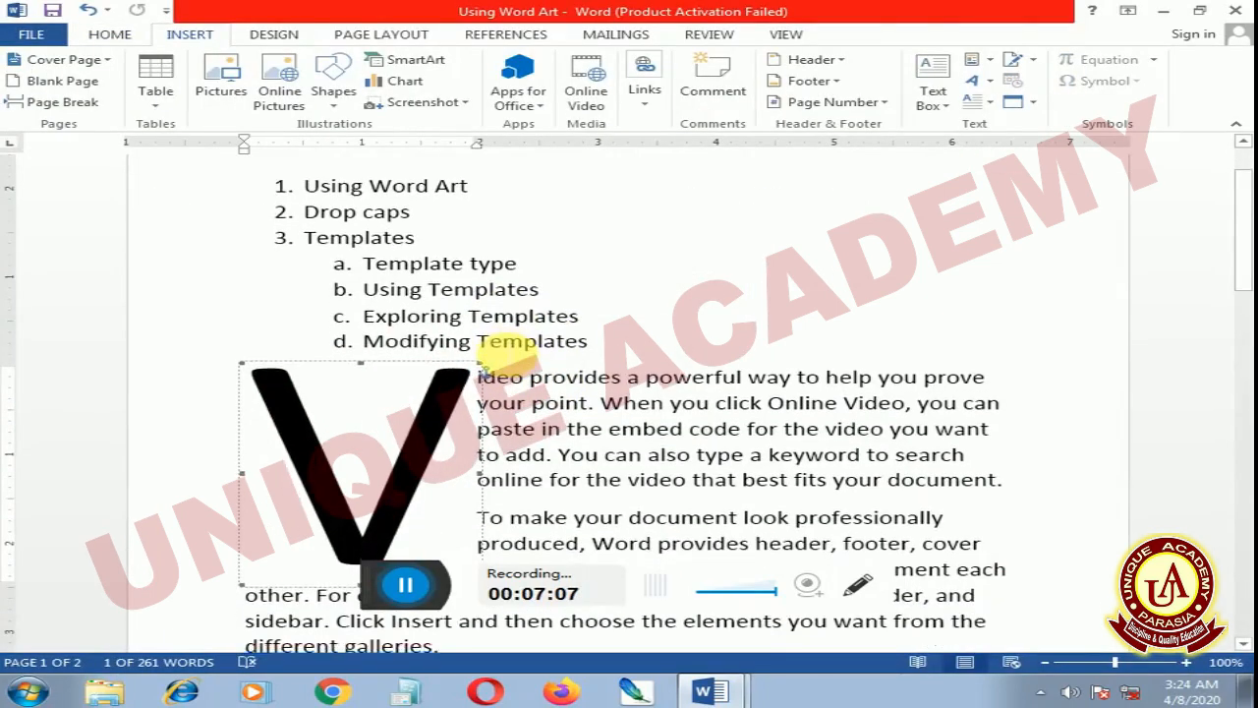
scroll(531, 349, down, 5)
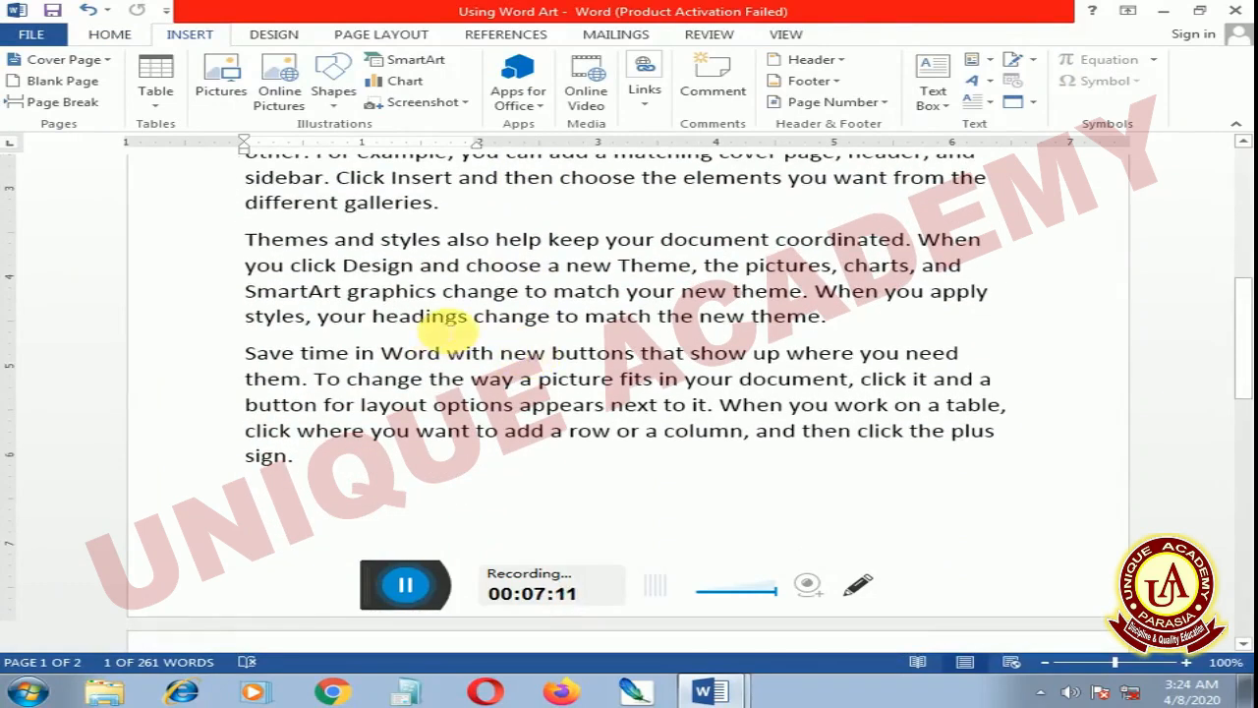
scroll(447, 331, up, 3)
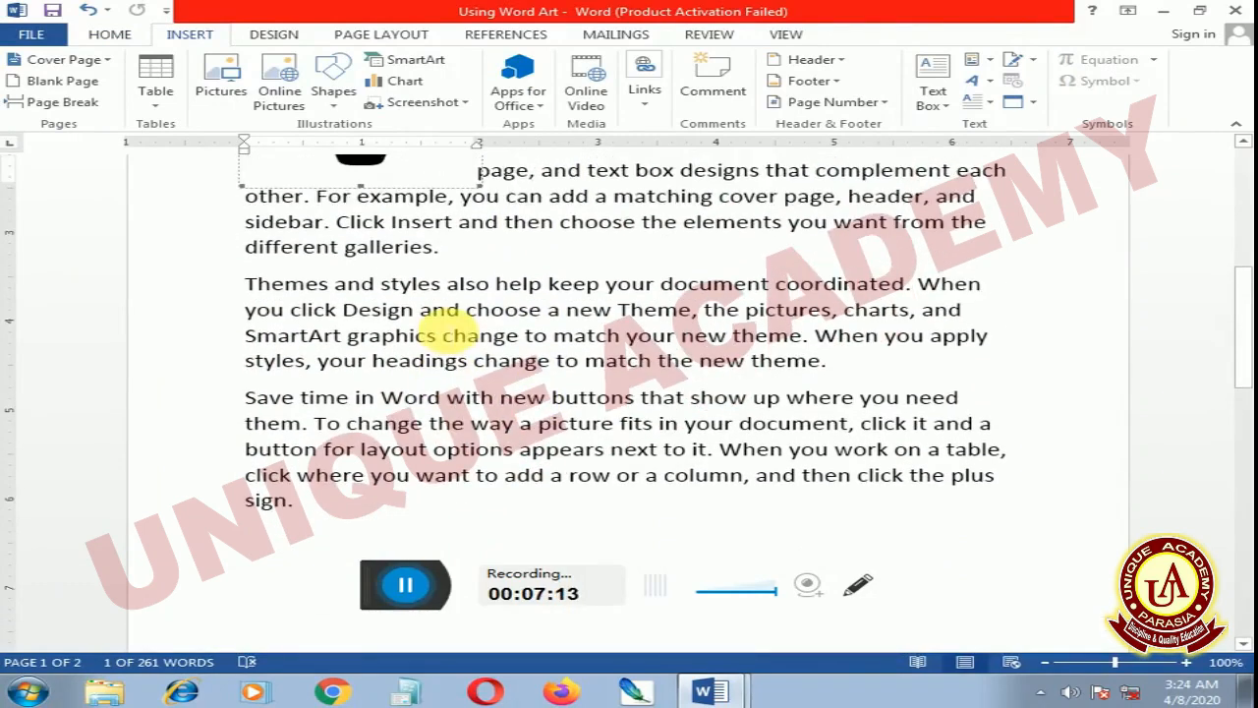
scroll(448, 334, up, 9)
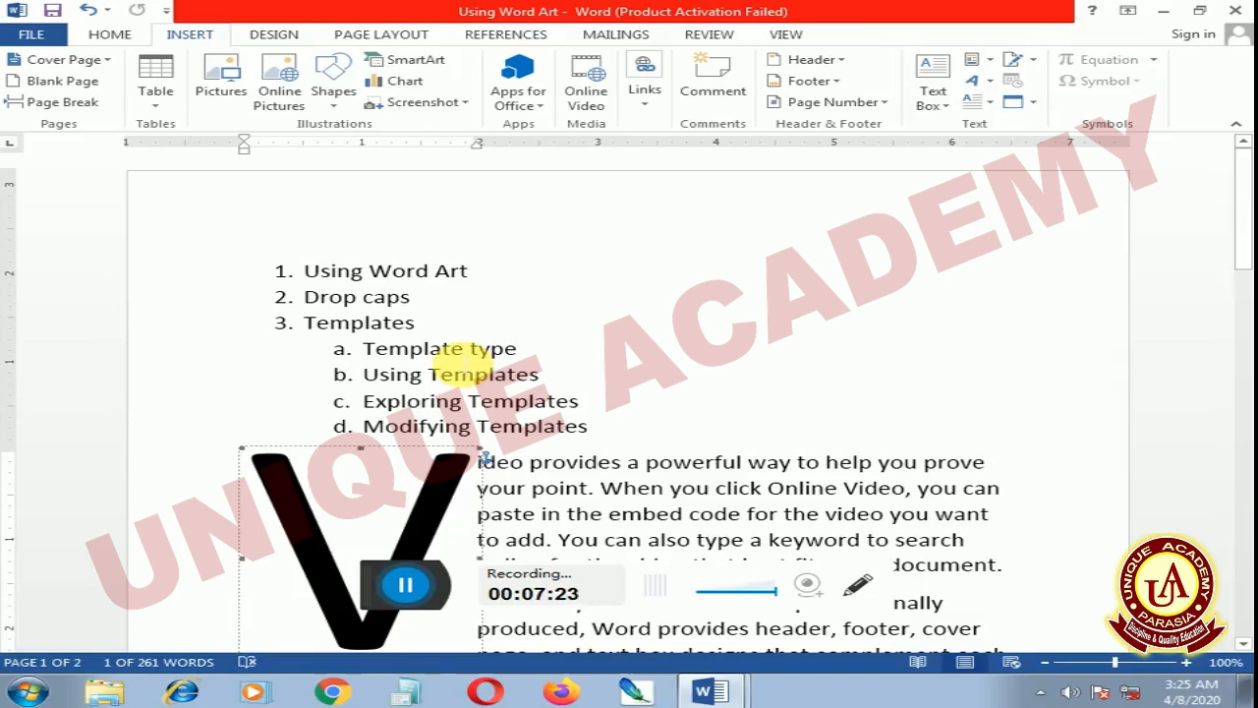
Create a new document from the featured "Adjacency letter" template
click(29, 35)
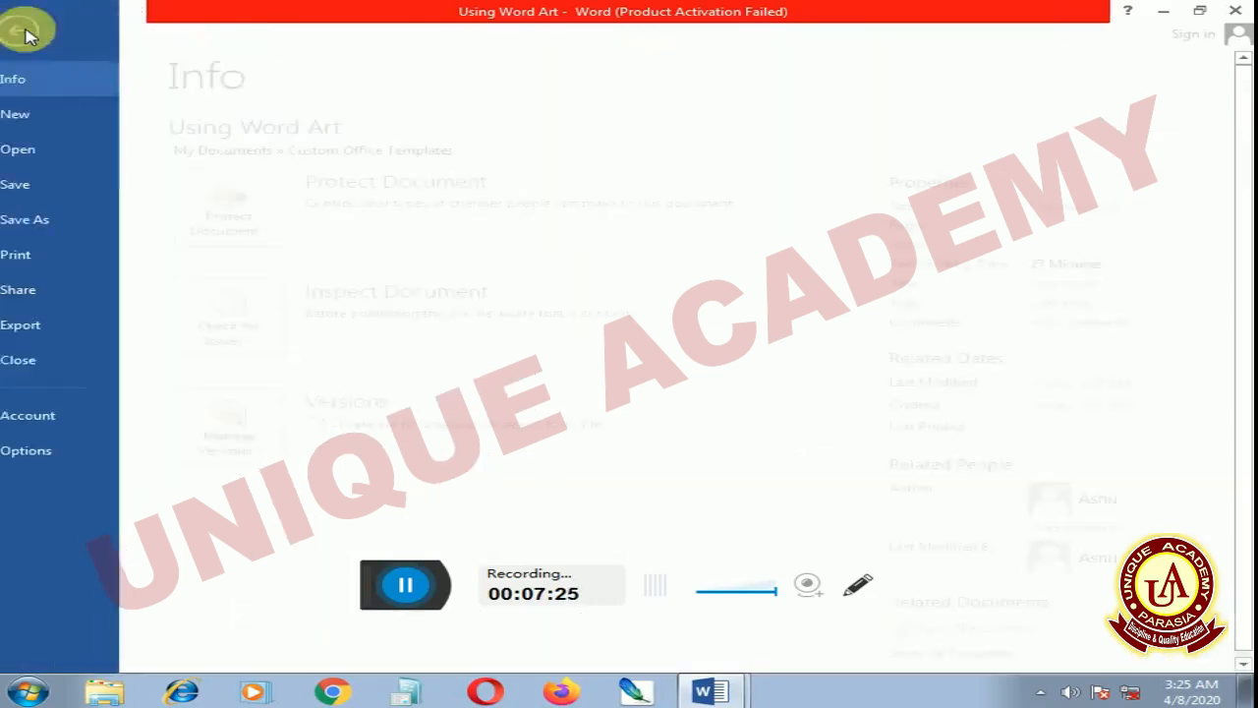
click(76, 122)
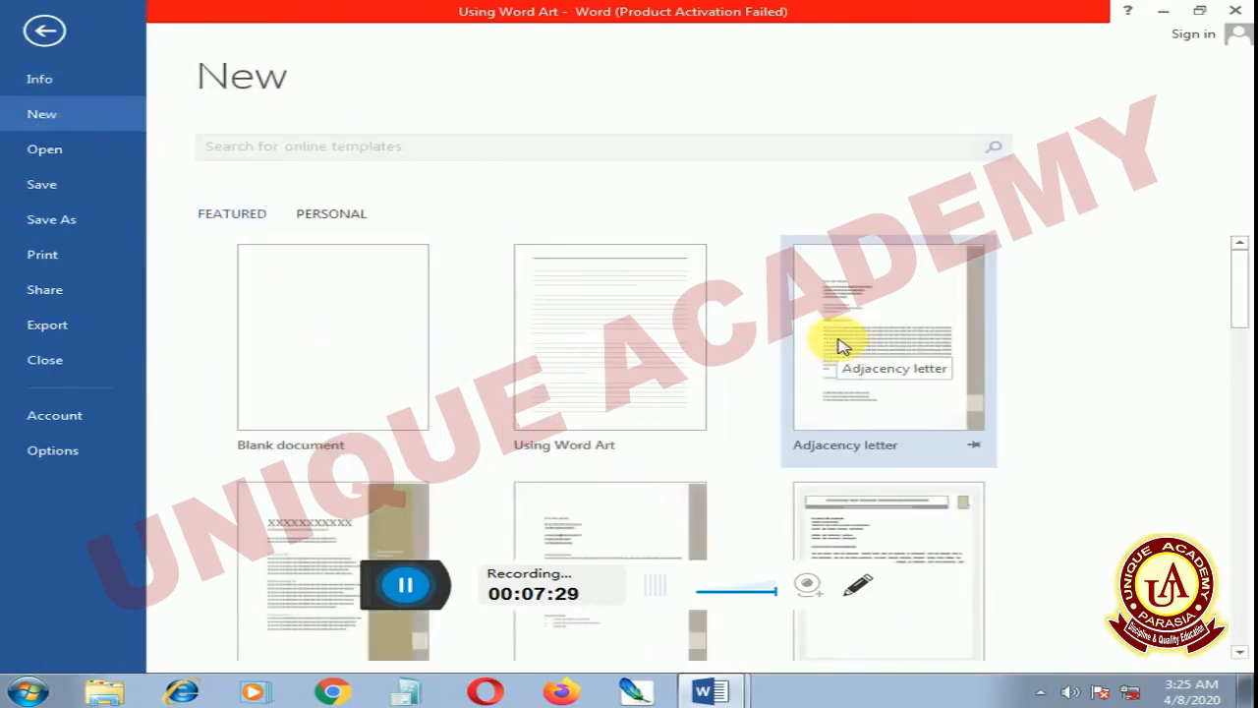
scroll(840, 344, down, 1)
click(842, 324)
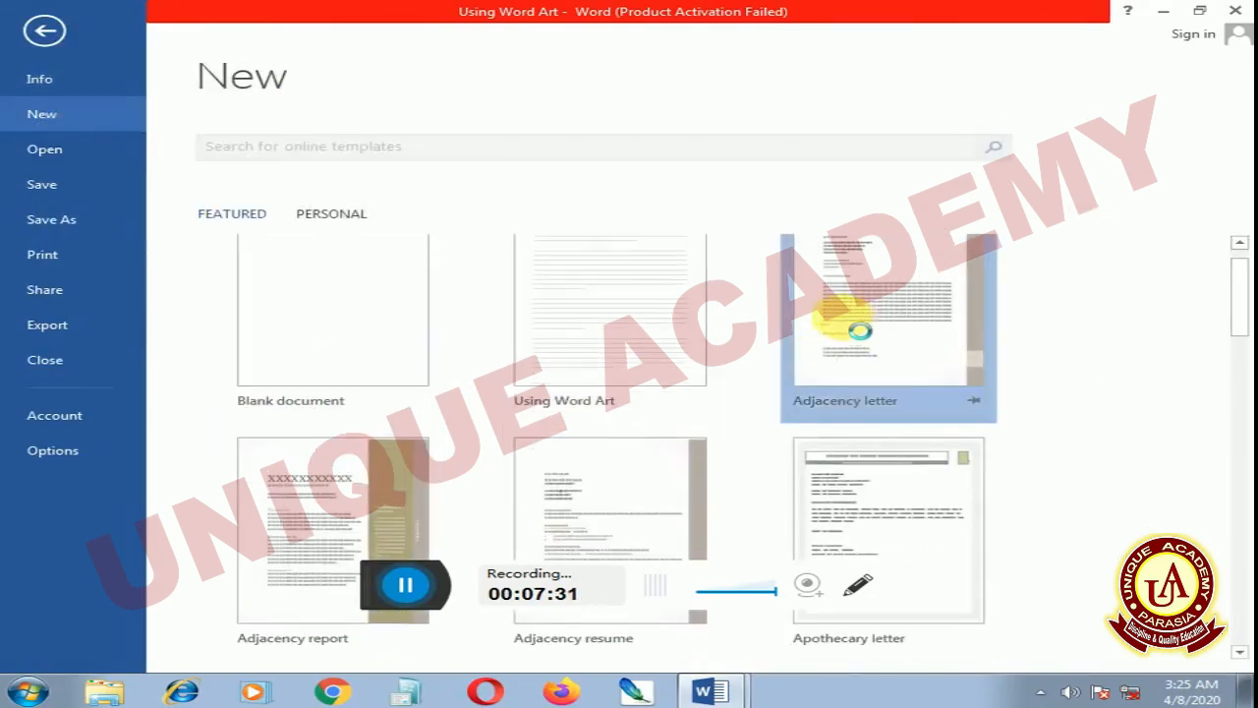
Set the letter's date placeholder to April 16, 2020
click(325, 310)
click(411, 312)
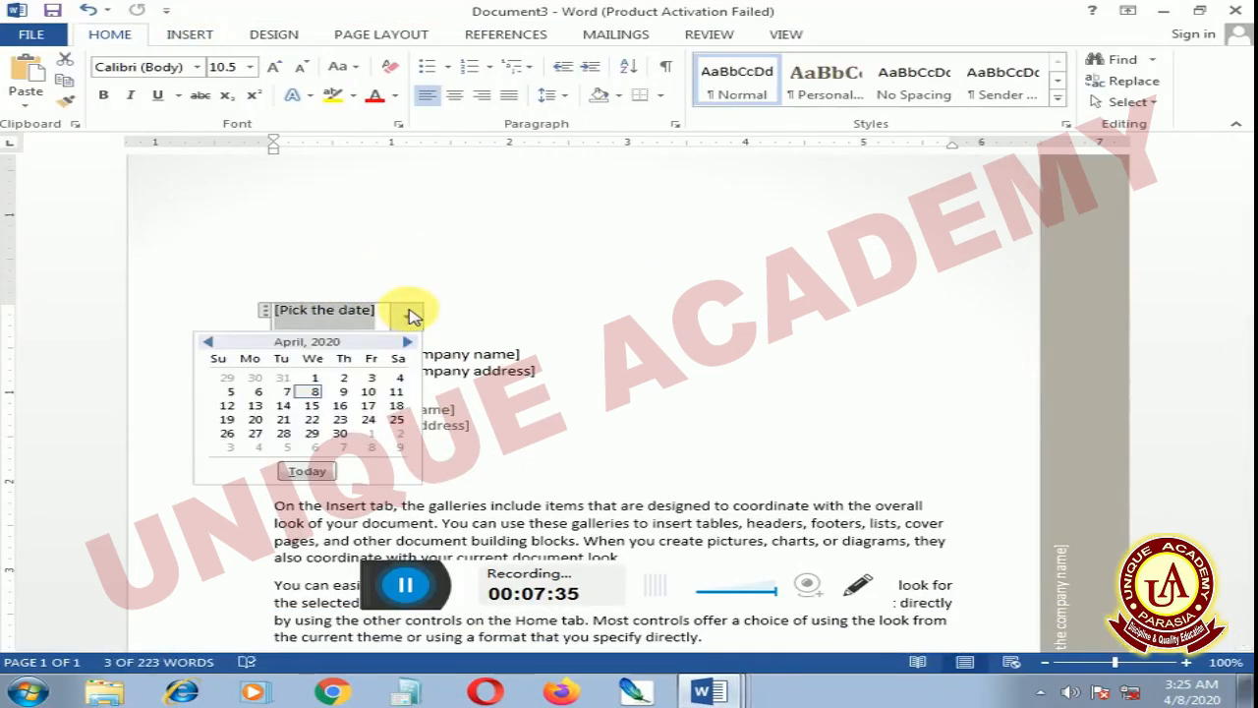
click(340, 405)
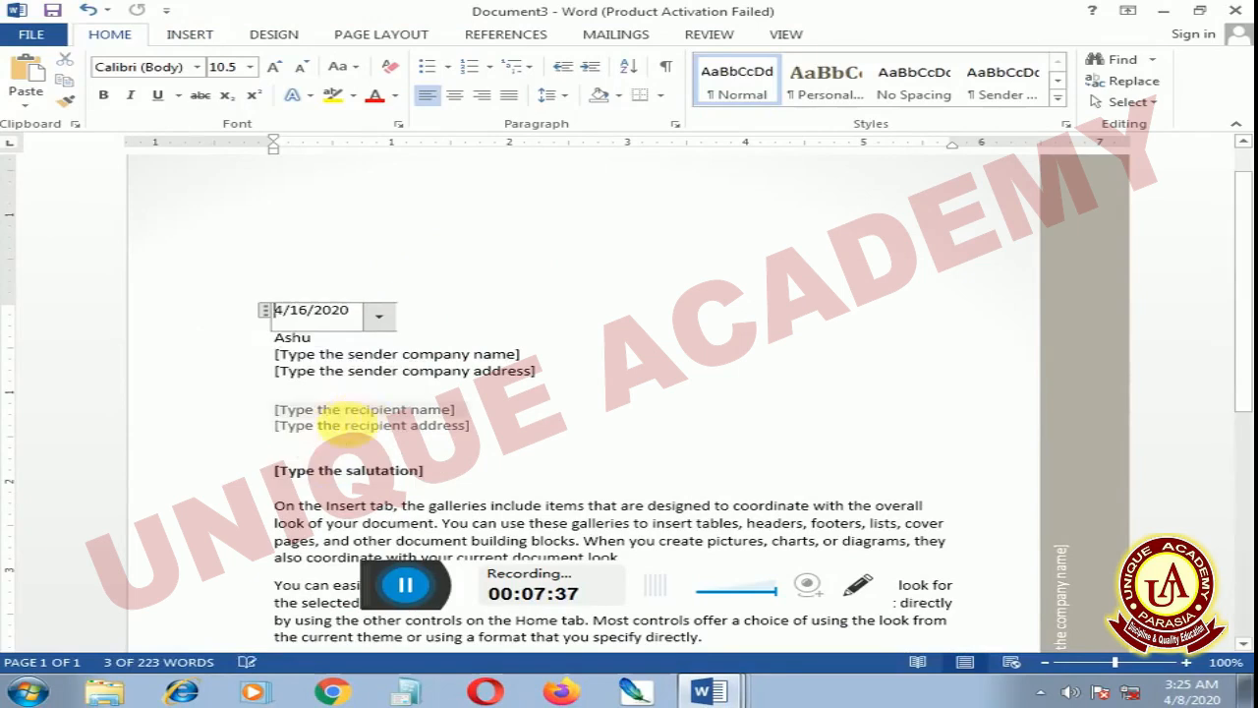
Go through the sender and recipient placeholders of the letter and delete the sample body text below the salutation
click(335, 356)
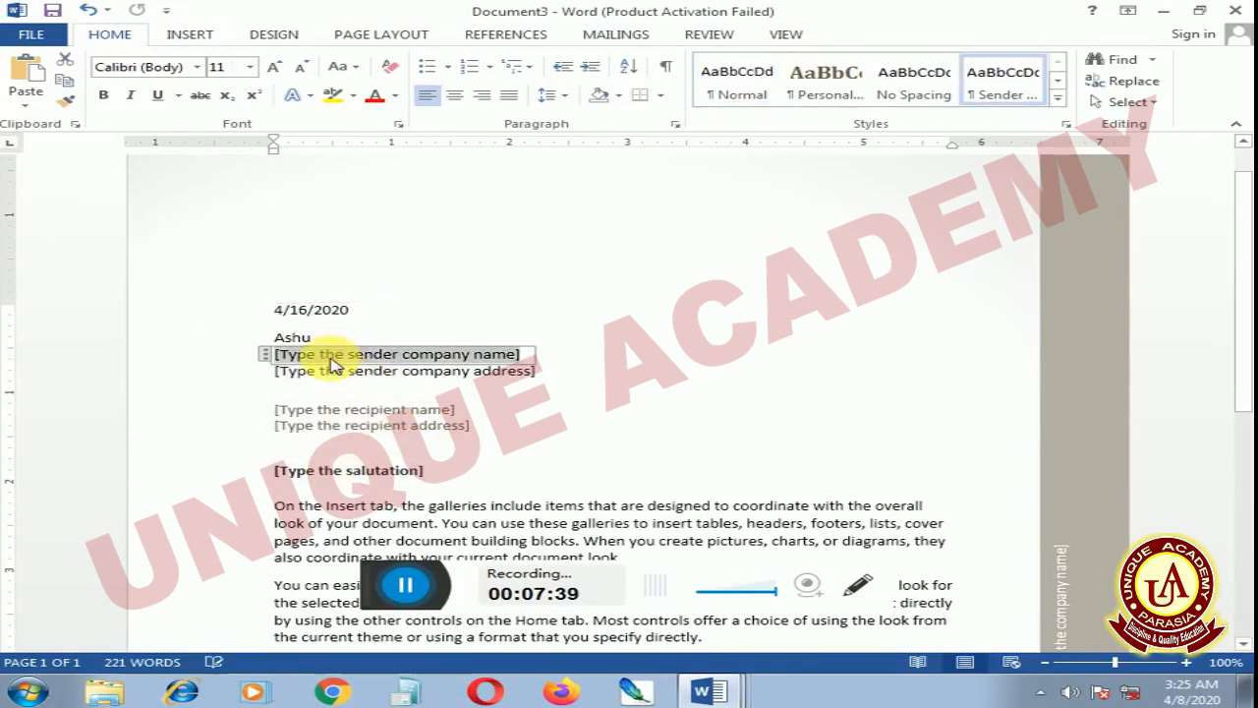
click(360, 373)
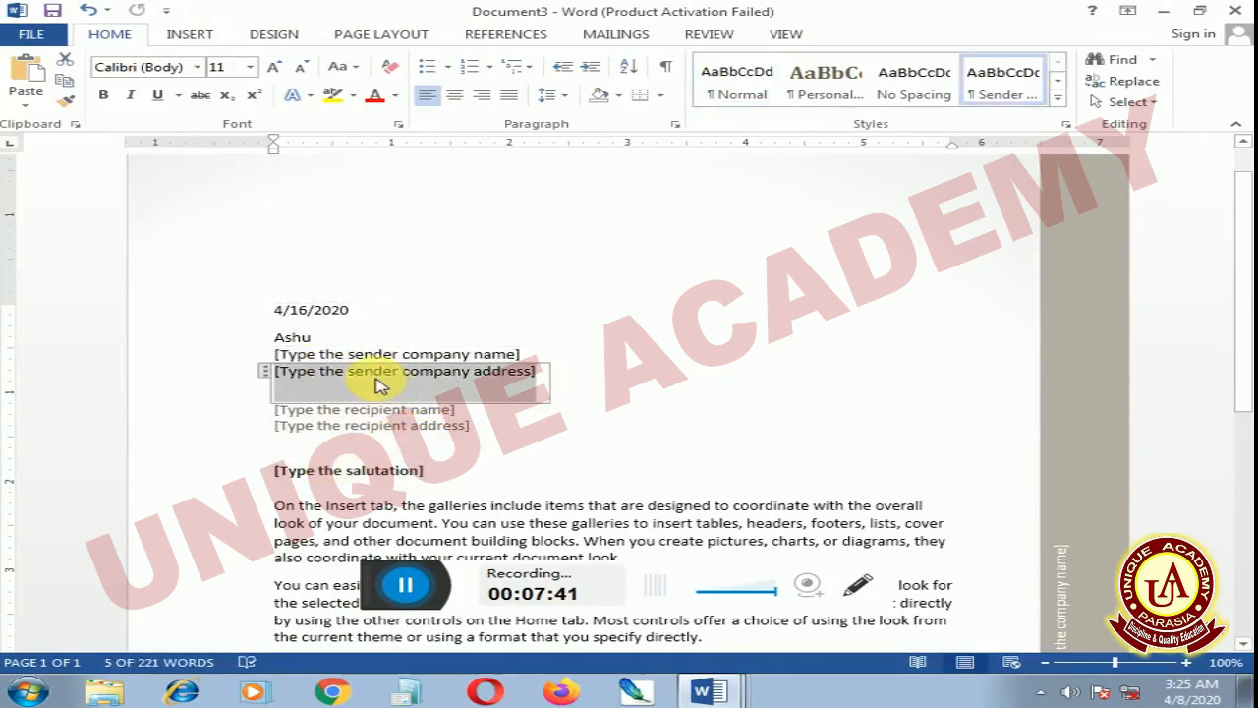
click(360, 413)
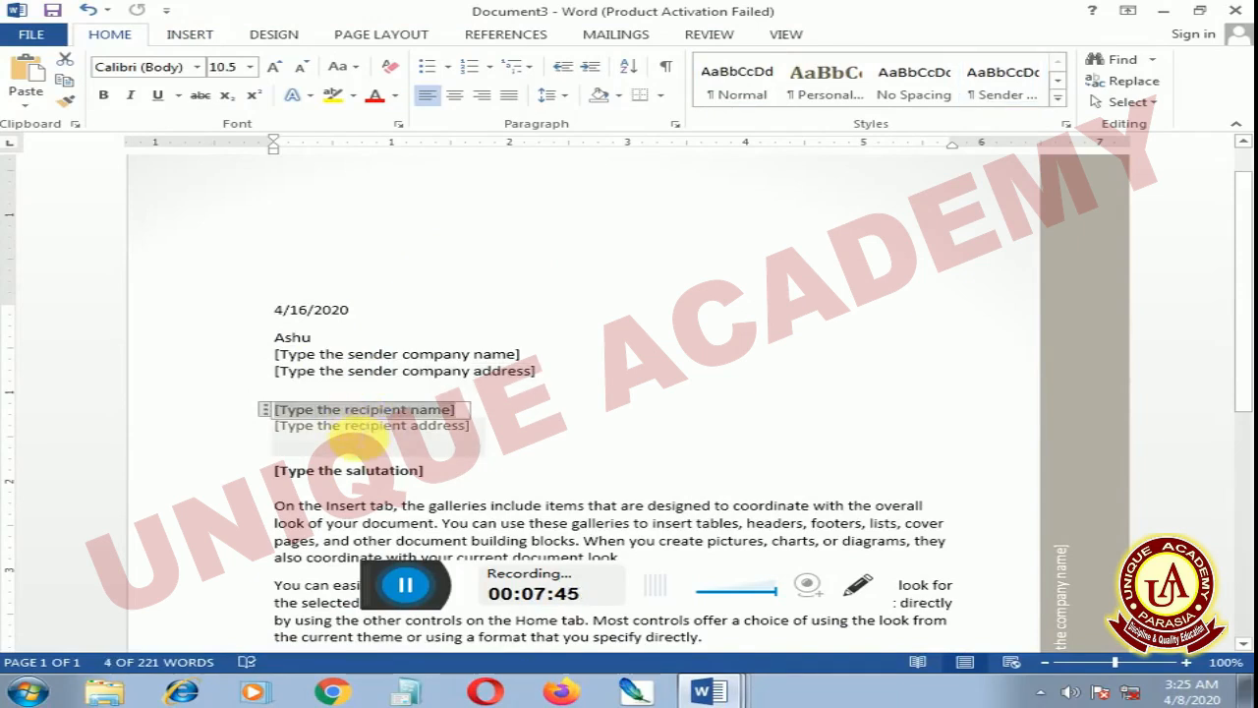
click(356, 429)
scroll(421, 471, down, 3)
click(287, 363)
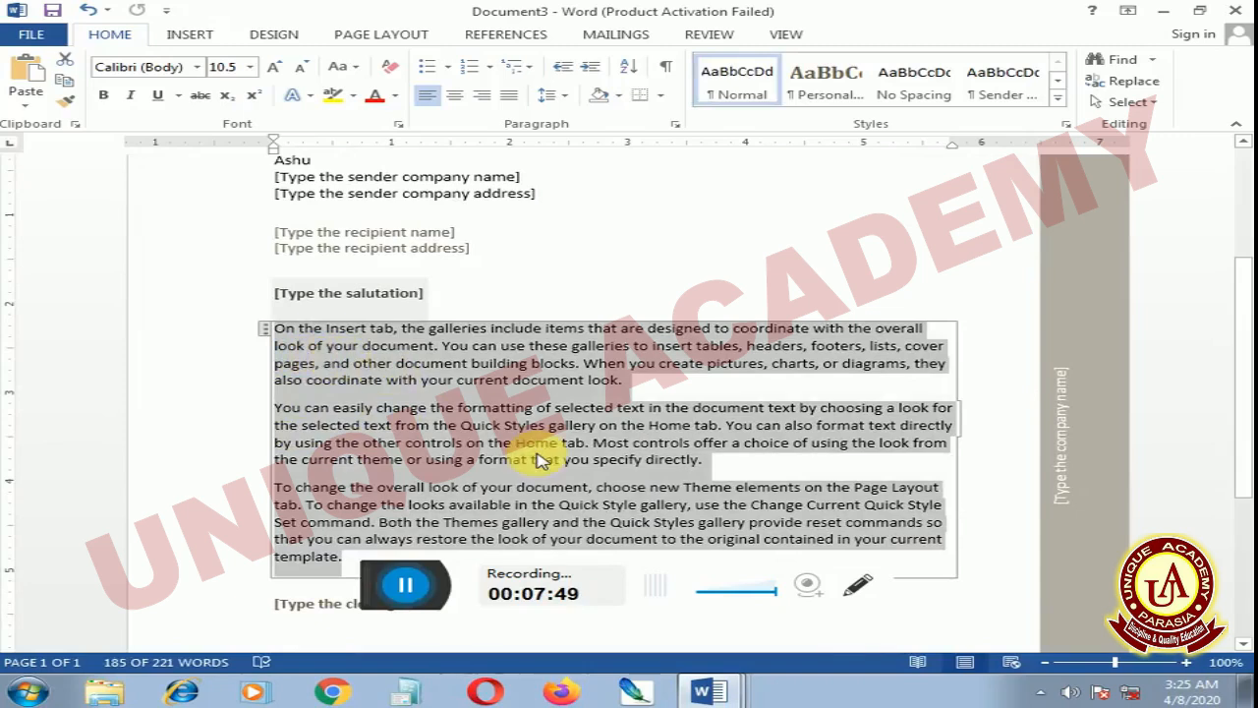
key(Delete)
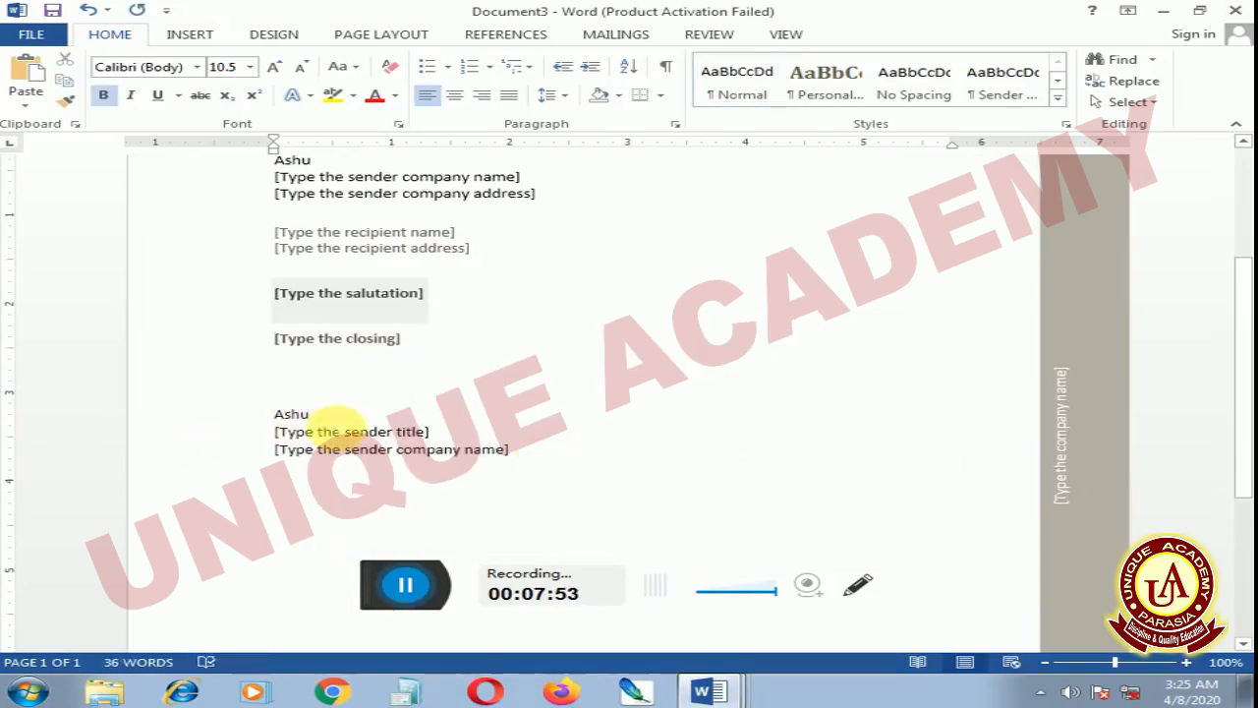
Look over the whole letter page, from the date and address placeholders down to the closing and sender details
scroll(344, 423, down, 2)
scroll(440, 381, down, 4)
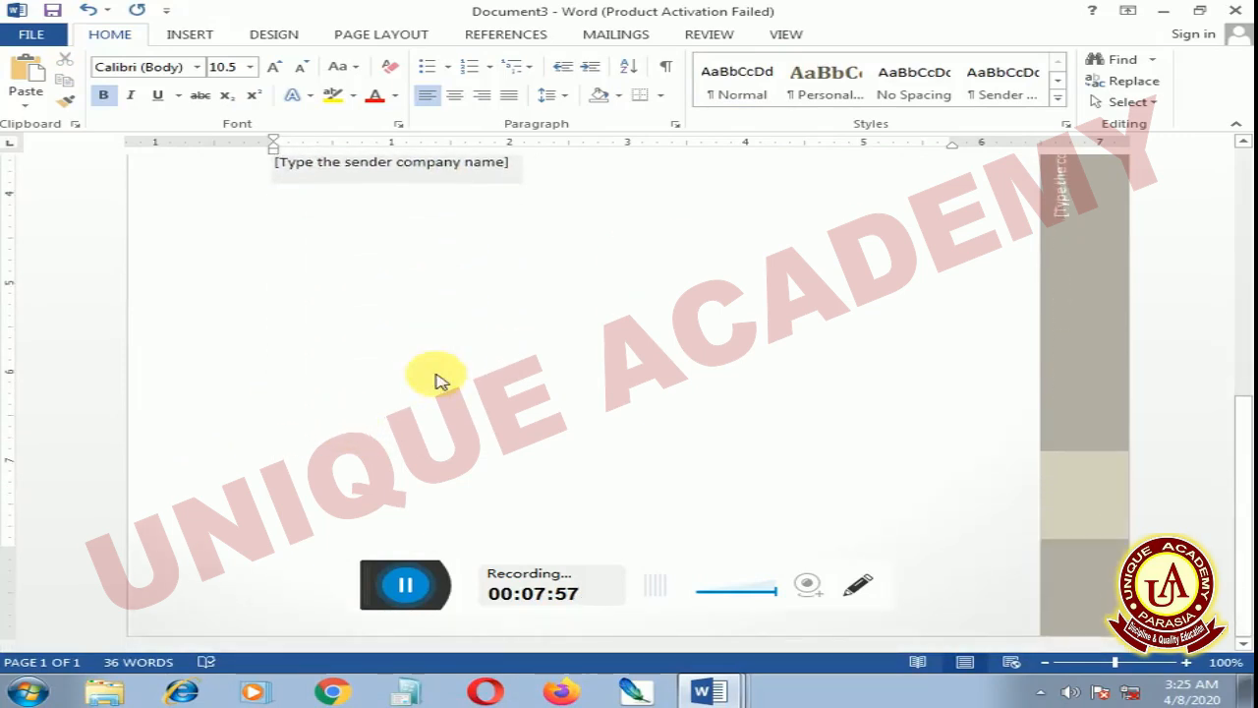
scroll(327, 308, up, 10)
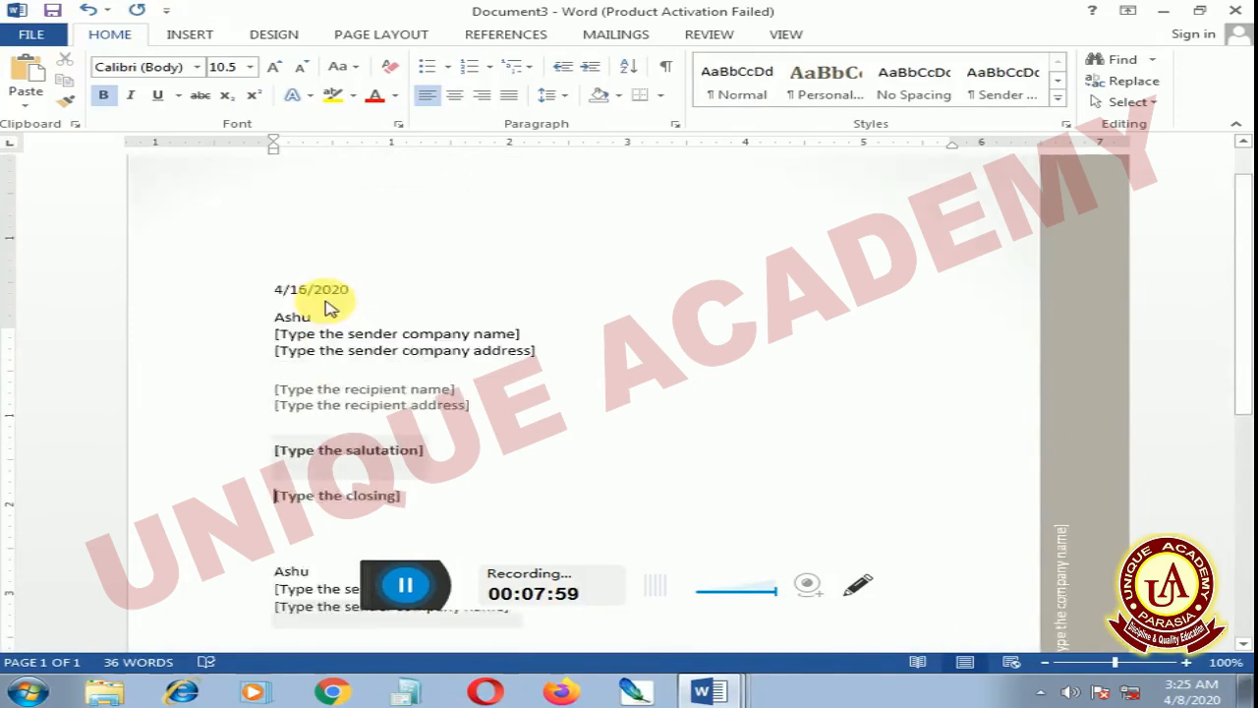
scroll(334, 312, down, 6)
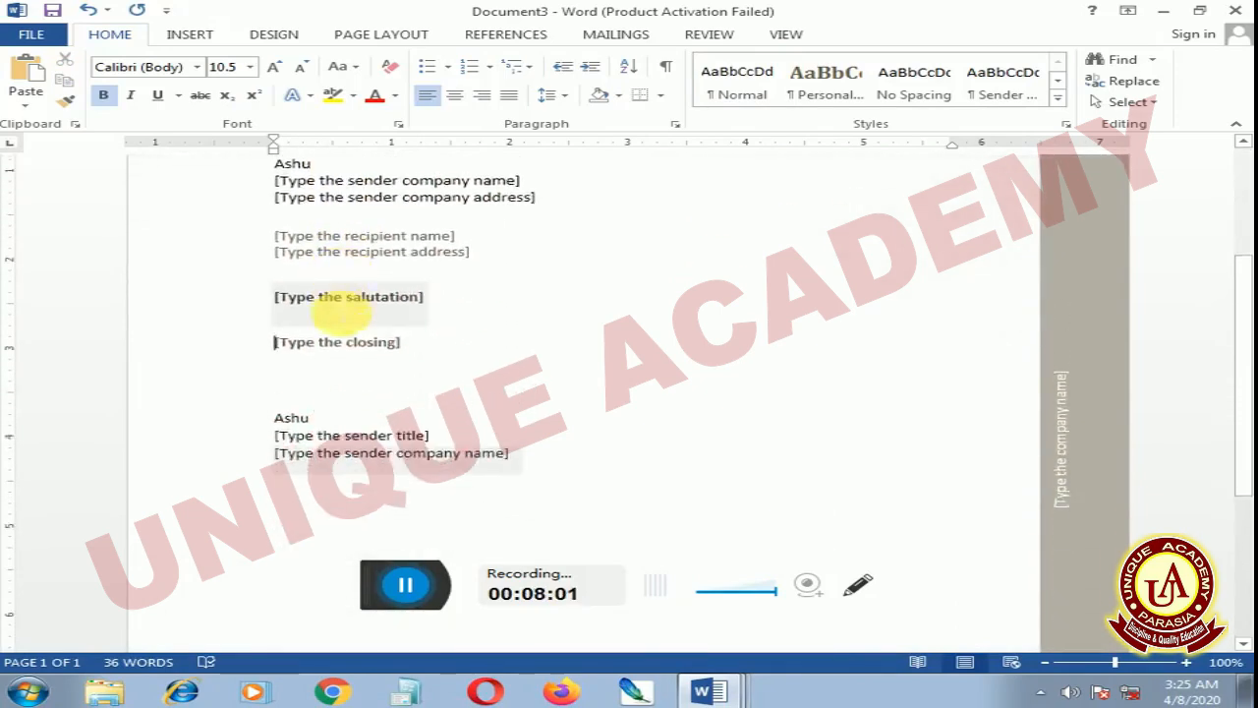
scroll(341, 312, up, 6)
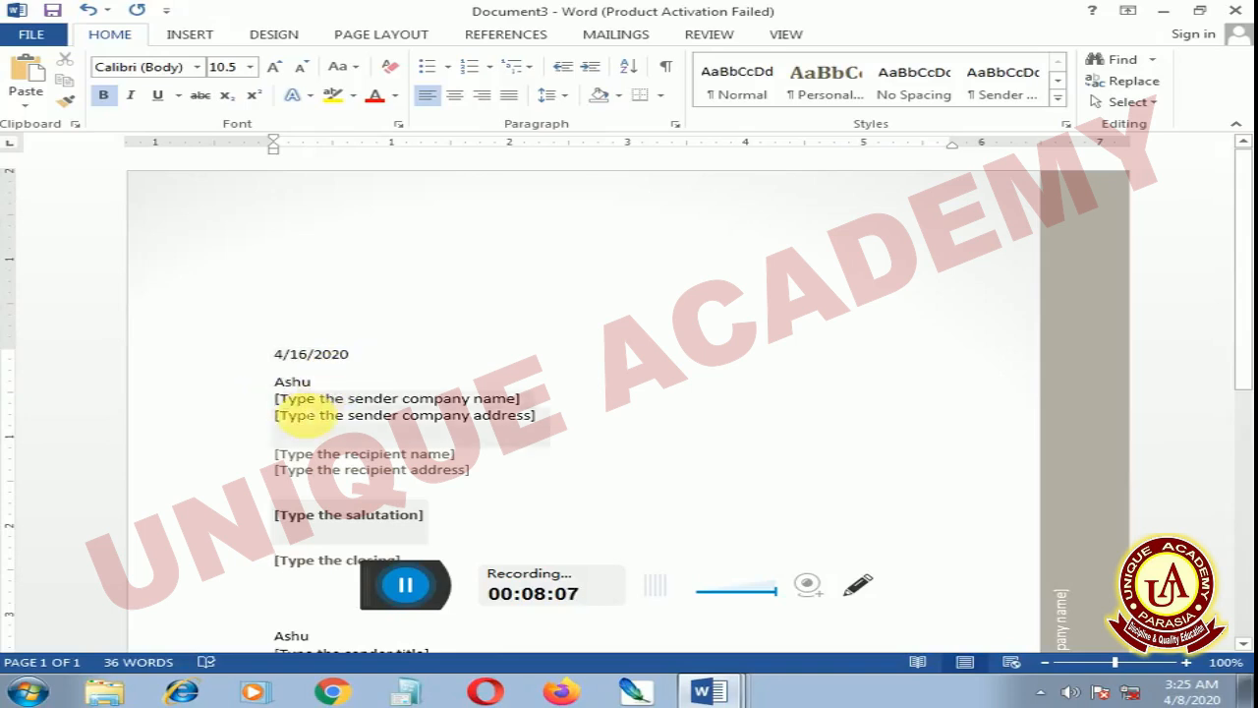
scroll(973, 344, down, 7)
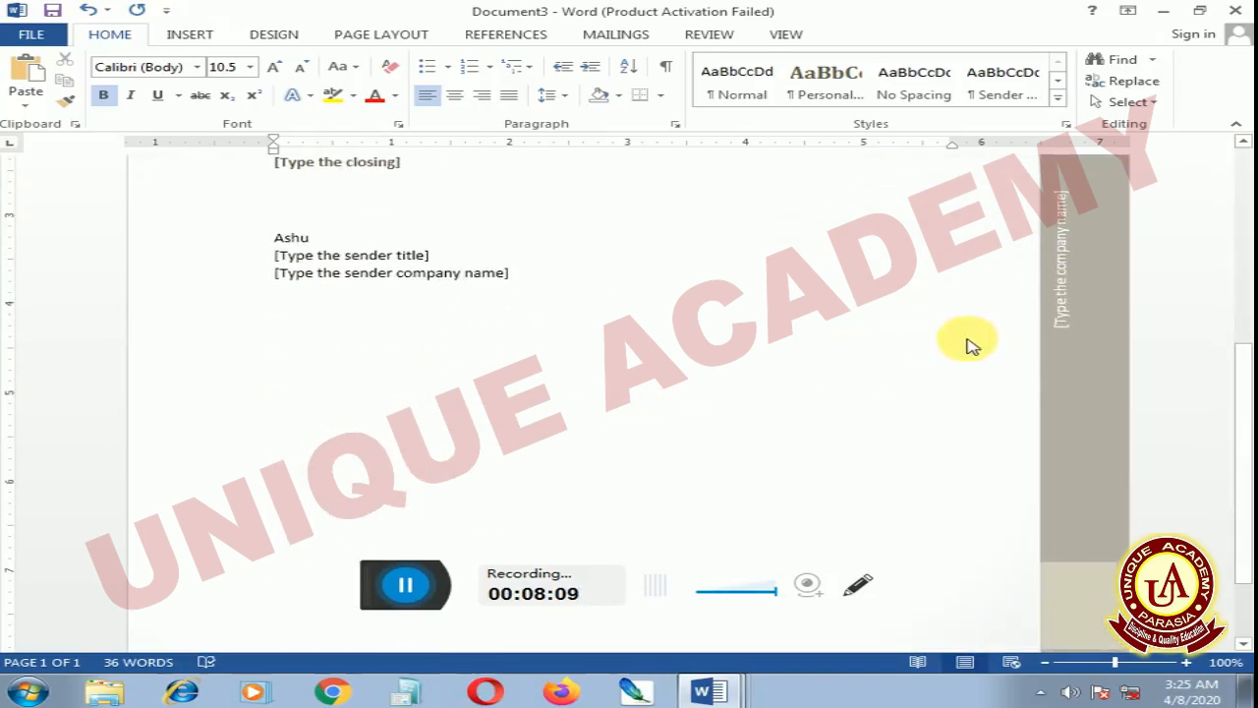
scroll(455, 374, up, 7)
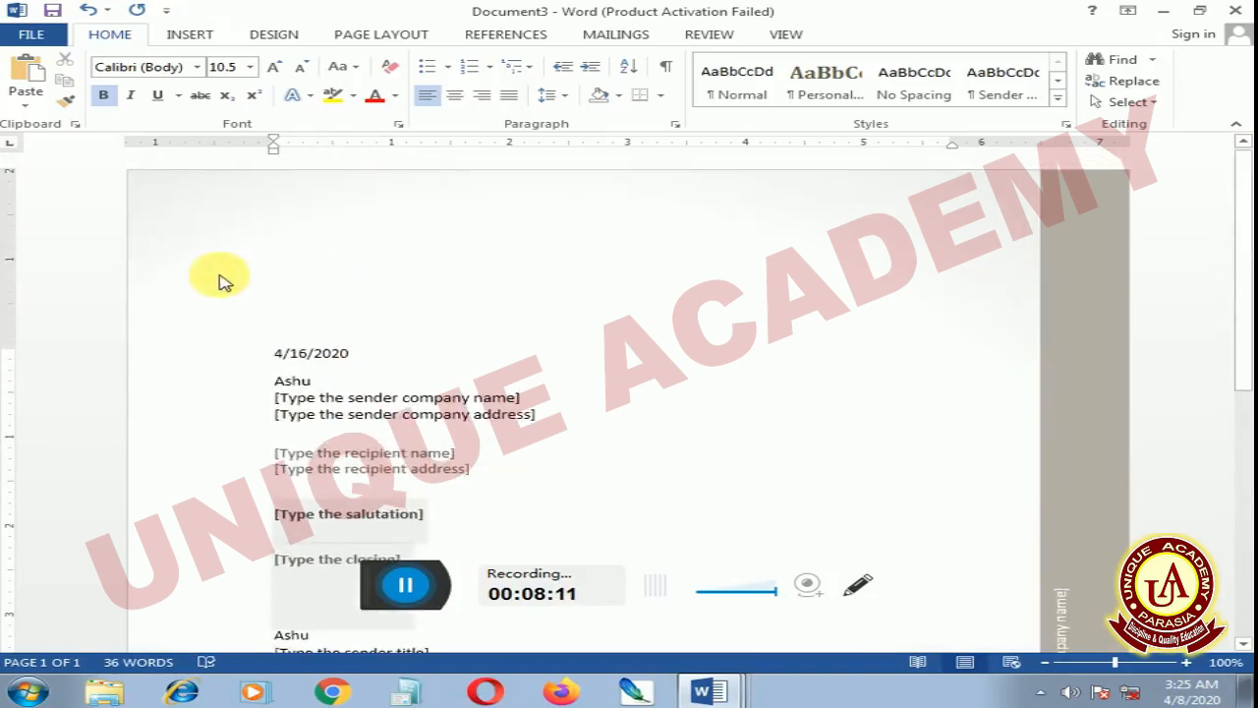